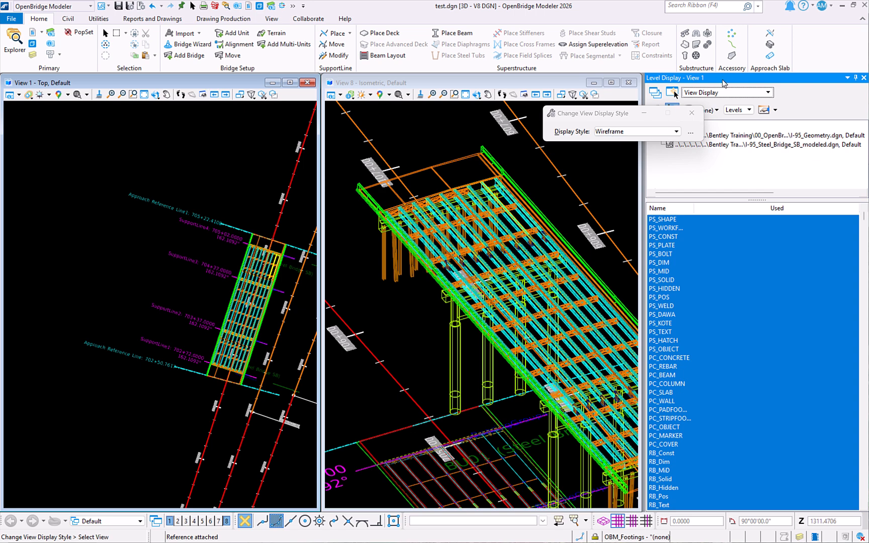
Step: Reopen the Level Display as a floating window over View 1 and widen its Name column to show full level names
{"action": "left_click_drag", "start_coordinate": [732, 74], "coordinate": [23, 295]}
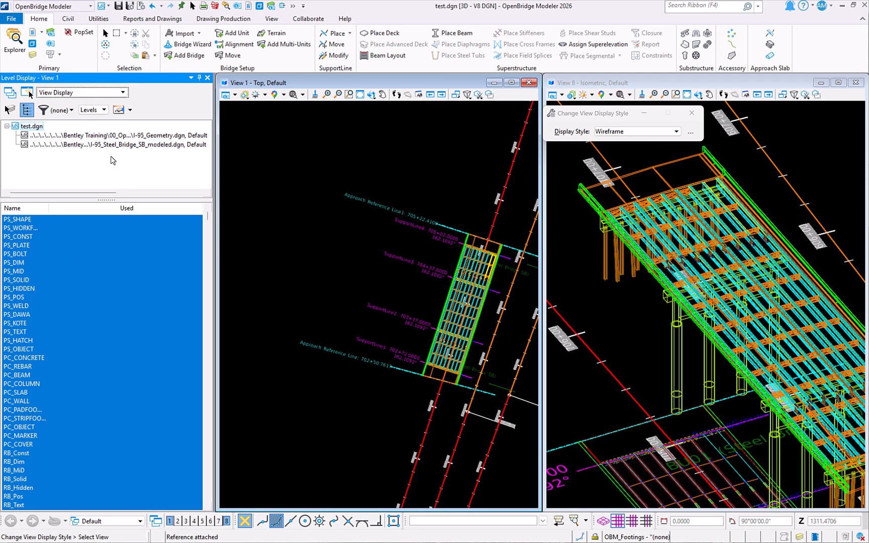
{"action": "left_click", "coordinate": [208, 78]}
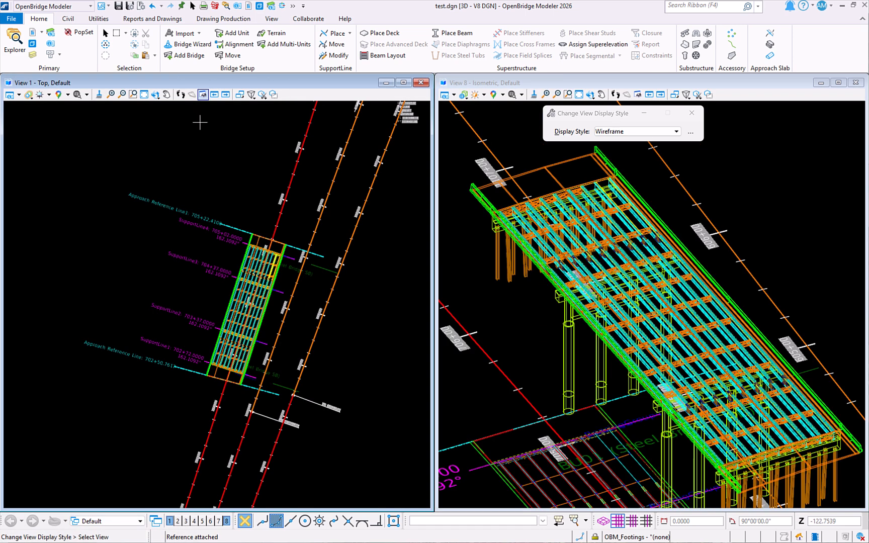
{"action": "left_click", "coordinate": [32, 56]}
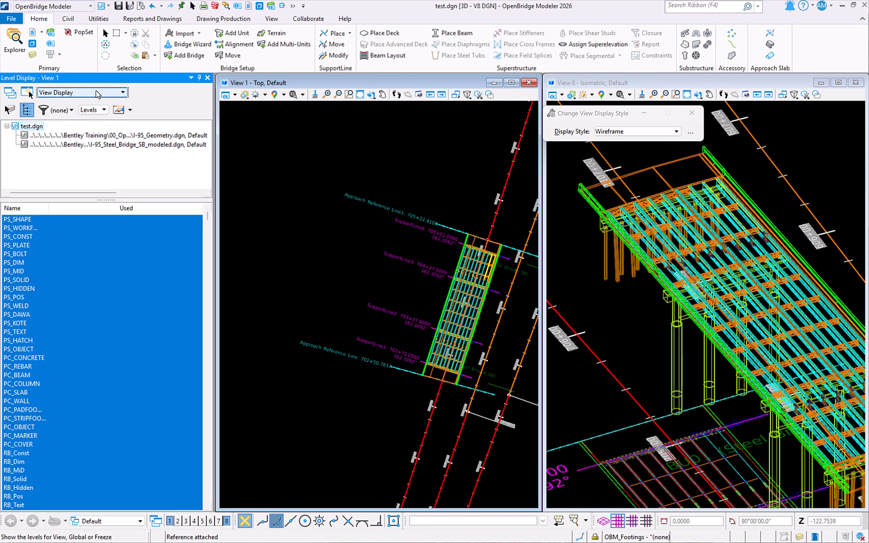
{"action": "left_click_drag", "start_coordinate": [128, 77], "coordinate": [258, 90]}
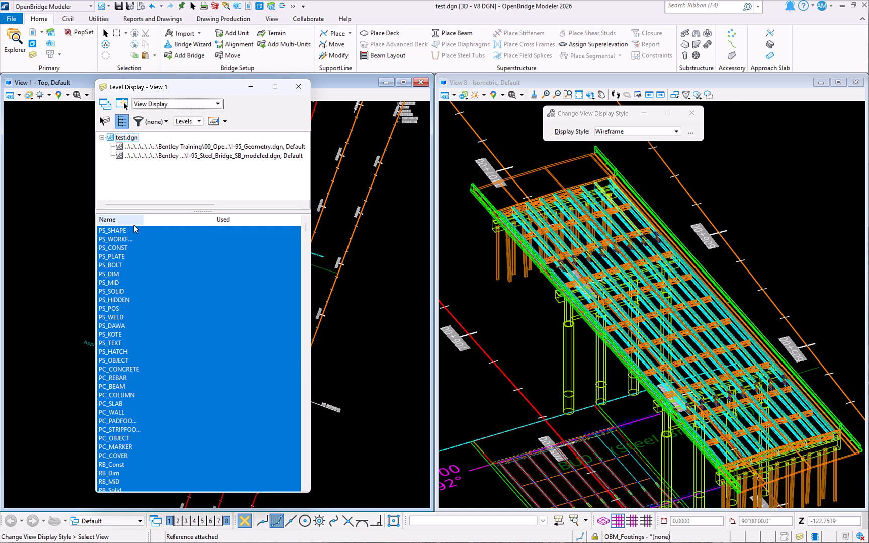
{"action": "left_click_drag", "start_coordinate": [142, 222], "coordinate": [202, 222]}
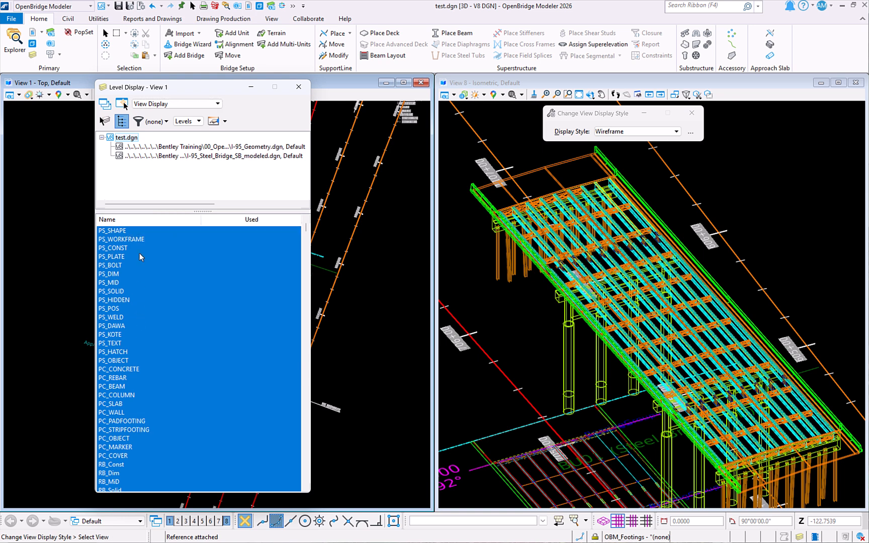
Step: Sort the levels of test.dgn by their Used status and look through the level list
{"action": "scroll", "coordinate": [128, 318], "scroll_direction": "down", "scroll_amount": 10}
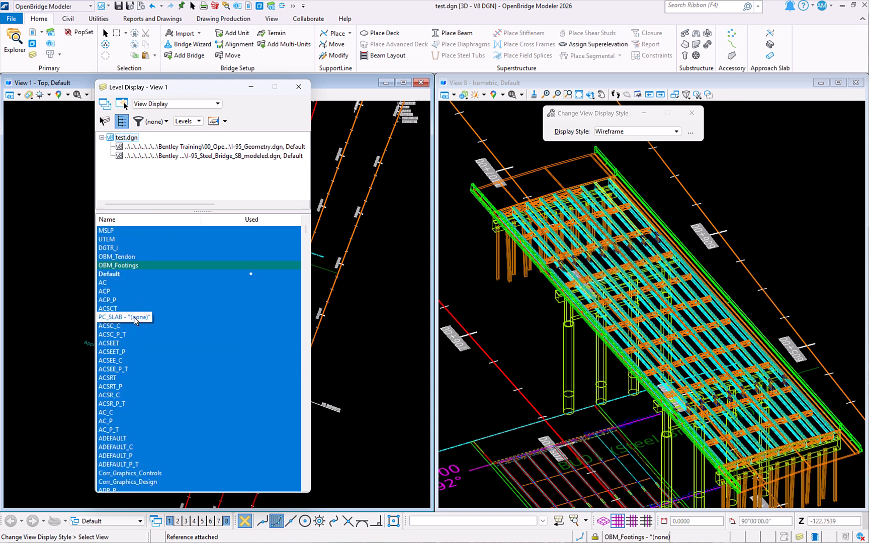
{"action": "scroll", "coordinate": [620, 242], "scroll_direction": "down", "scroll_amount": 1}
{"action": "scroll", "coordinate": [97, 288], "scroll_direction": "up", "scroll_amount": 10}
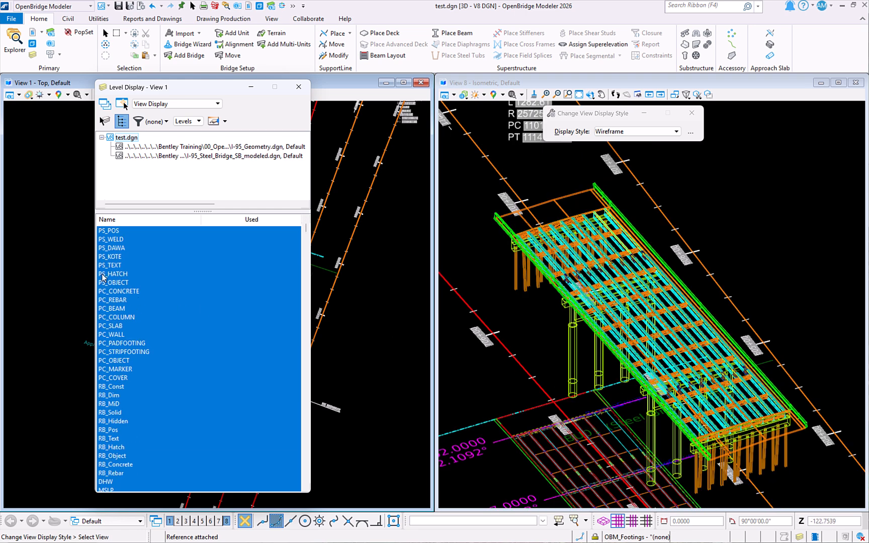
{"action": "left_click", "coordinate": [243, 219]}
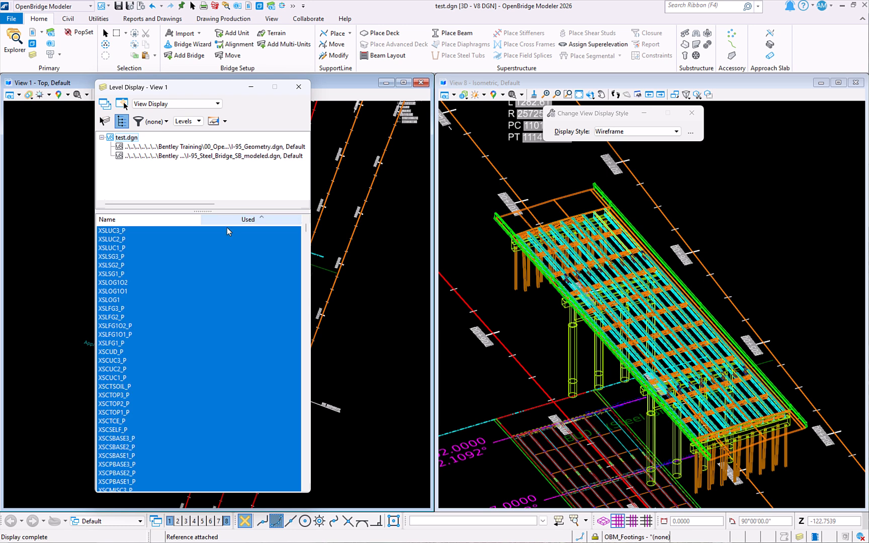
{"action": "scroll", "coordinate": [244, 288], "scroll_direction": "up", "scroll_amount": 2}
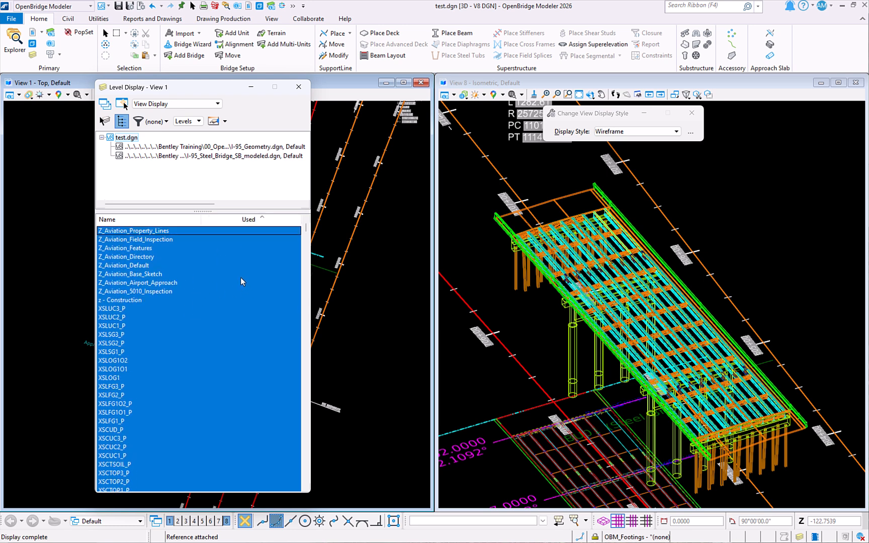
{"action": "scroll", "coordinate": [247, 280], "scroll_direction": "down", "scroll_amount": 15}
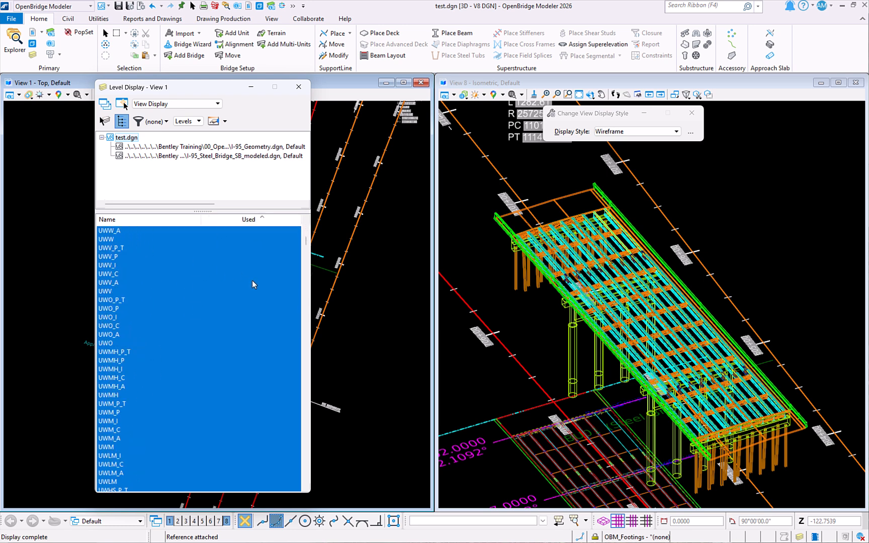
{"action": "scroll", "coordinate": [252, 285], "scroll_direction": "down", "scroll_amount": 15}
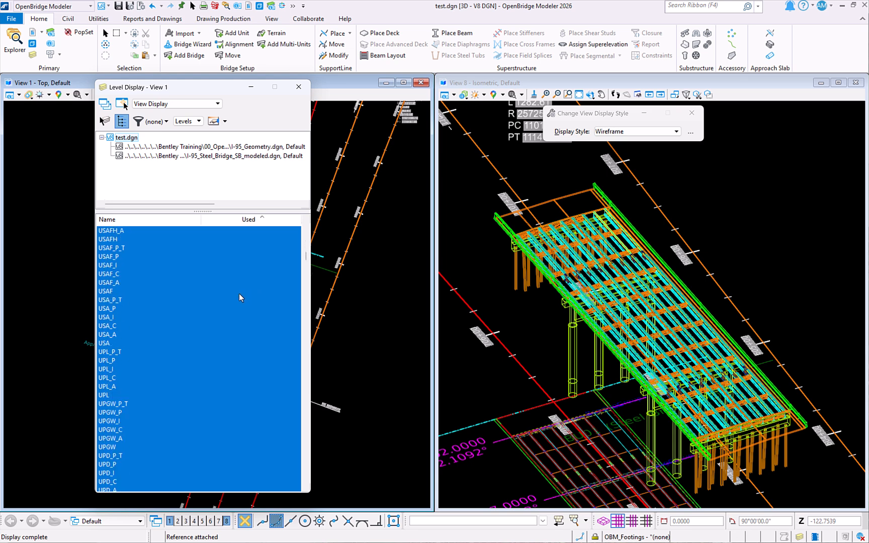
{"action": "scroll", "coordinate": [239, 294], "scroll_direction": "down", "scroll_amount": 15}
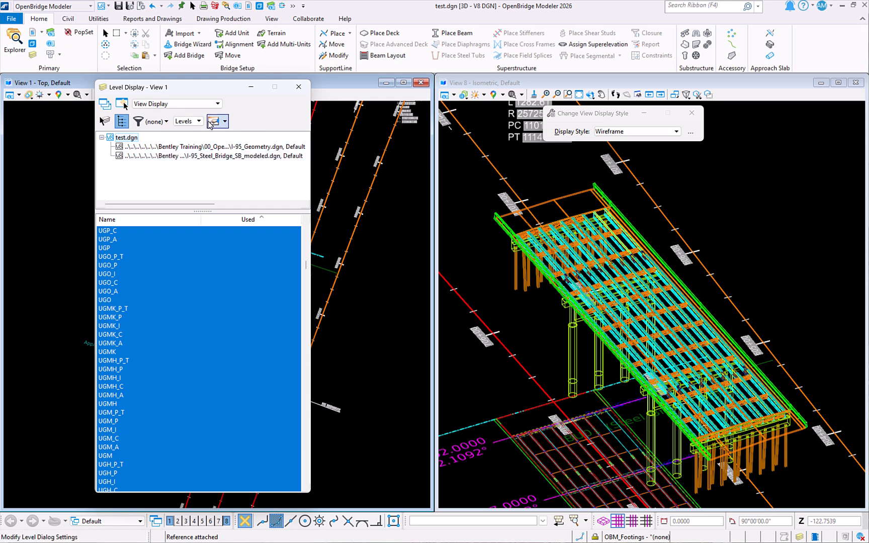
Step: List the levels of the I-95_Geometry.dgn reference with the used levels first
{"action": "left_click", "coordinate": [197, 147]}
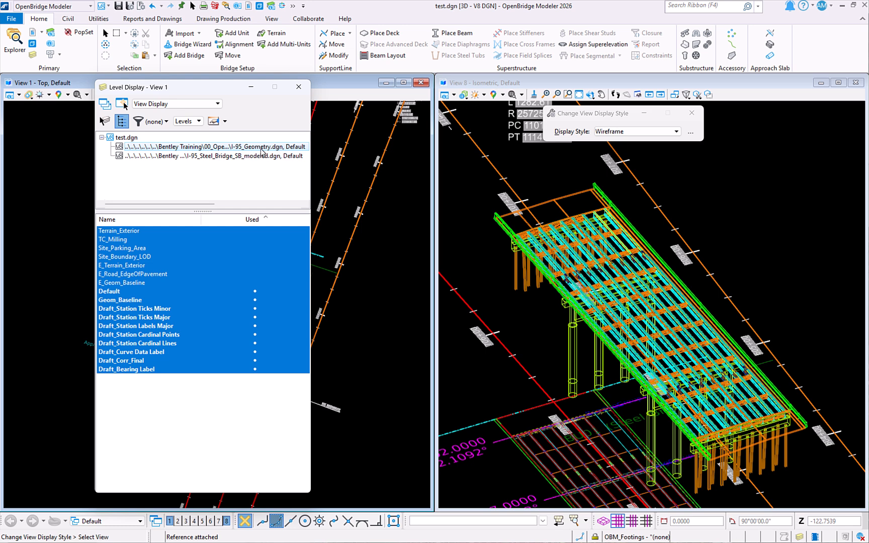
{"action": "left_click", "coordinate": [253, 221]}
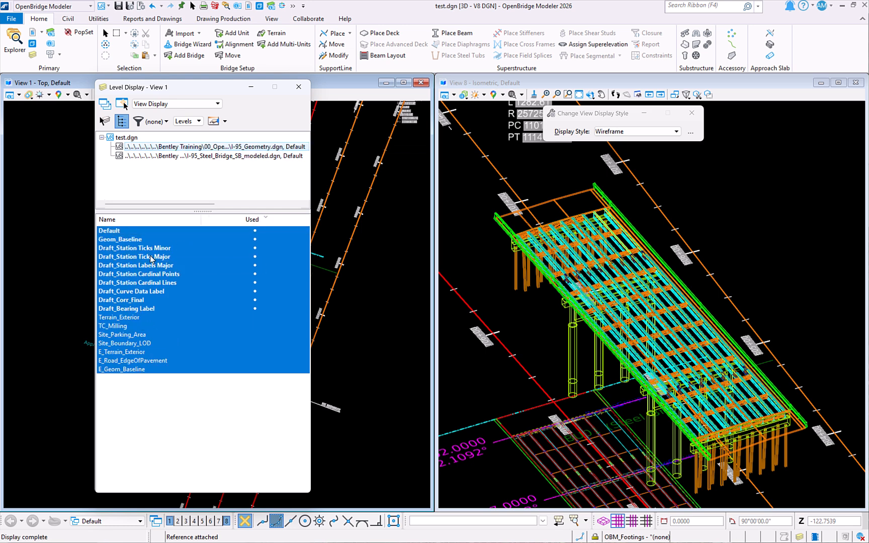
Step: Turn off Draft_Station Ticks Minor, Draft_Station Labels Major and TC_Milling in View 1, and toggle Geom_Baseline off and back on
{"action": "left_click", "coordinate": [132, 240]}
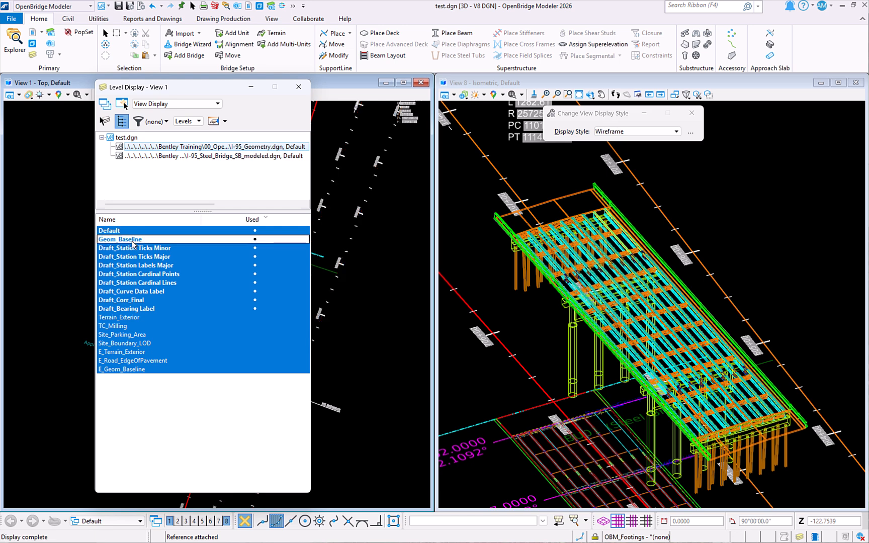
{"action": "left_click", "coordinate": [135, 249]}
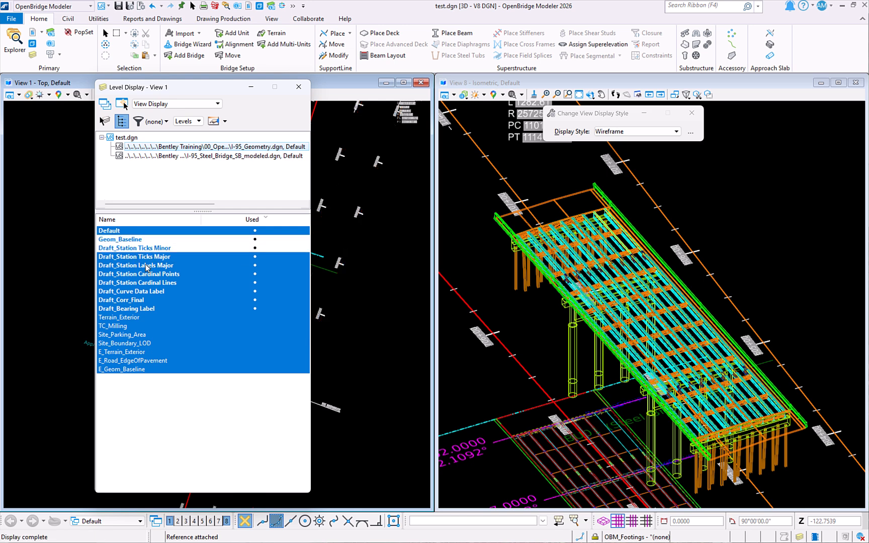
{"action": "left_click", "coordinate": [147, 265]}
{"action": "left_click", "coordinate": [145, 291]}
{"action": "left_click", "coordinate": [141, 326]}
{"action": "left_click", "coordinate": [142, 291]}
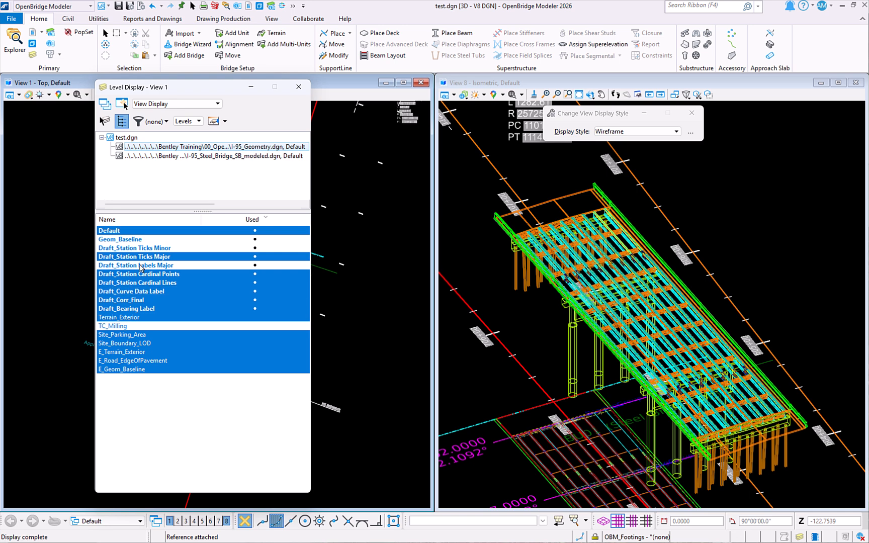
{"action": "left_click", "coordinate": [126, 240]}
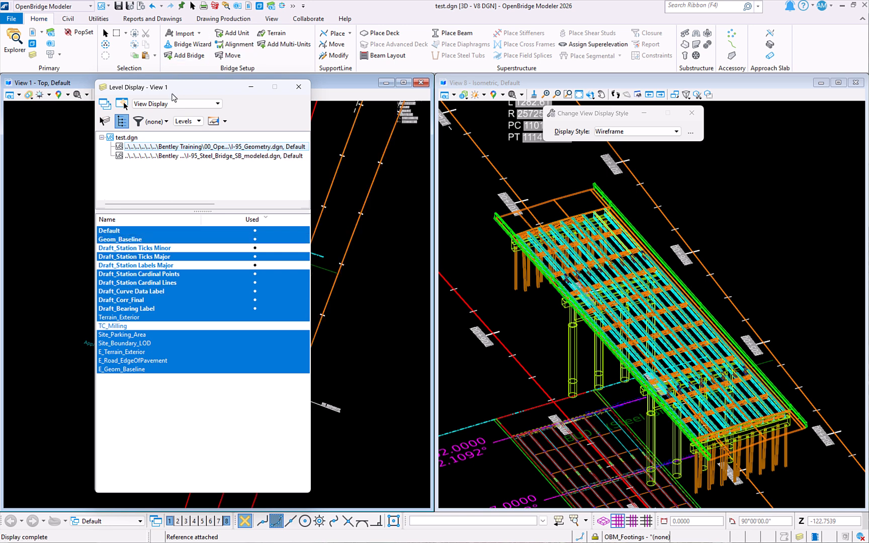
Step: Switch the level display mode to Global Display and return it to View Display
{"action": "left_click_drag", "start_coordinate": [175, 90], "coordinate": [151, 123]}
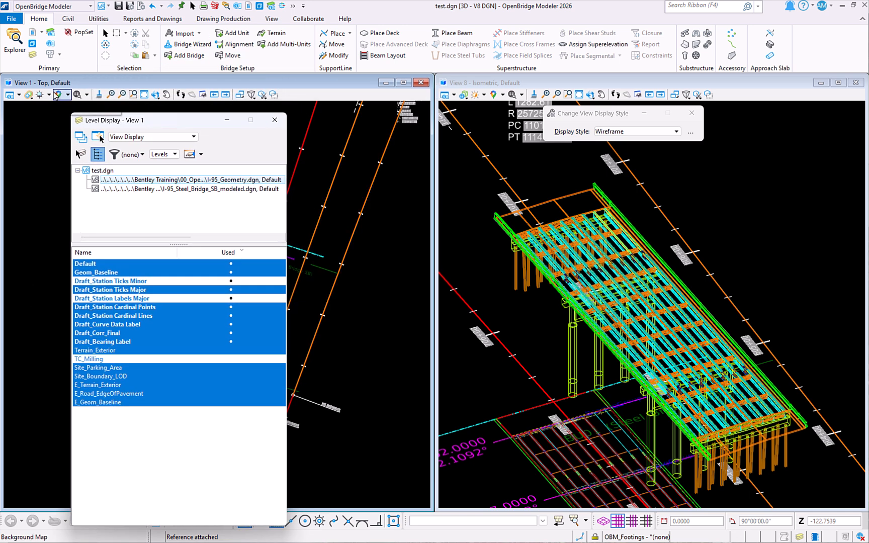
{"action": "left_click", "coordinate": [168, 141]}
{"action": "left_click", "coordinate": [156, 146]}
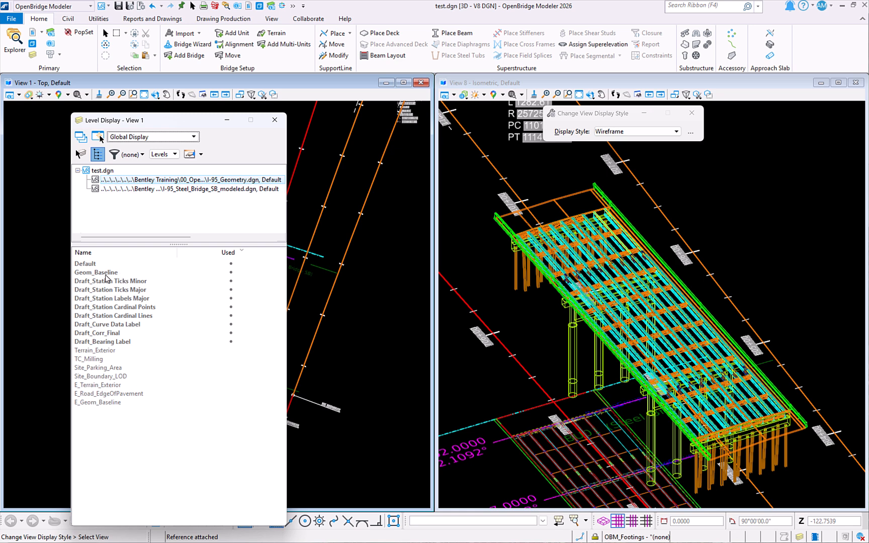
{"action": "key", "text": "Escape"}
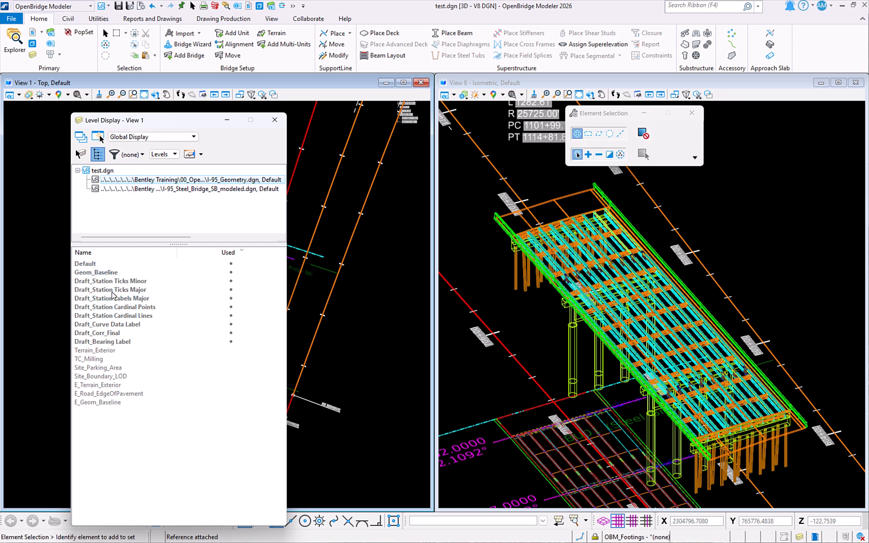
{"action": "left_click", "coordinate": [153, 138]}
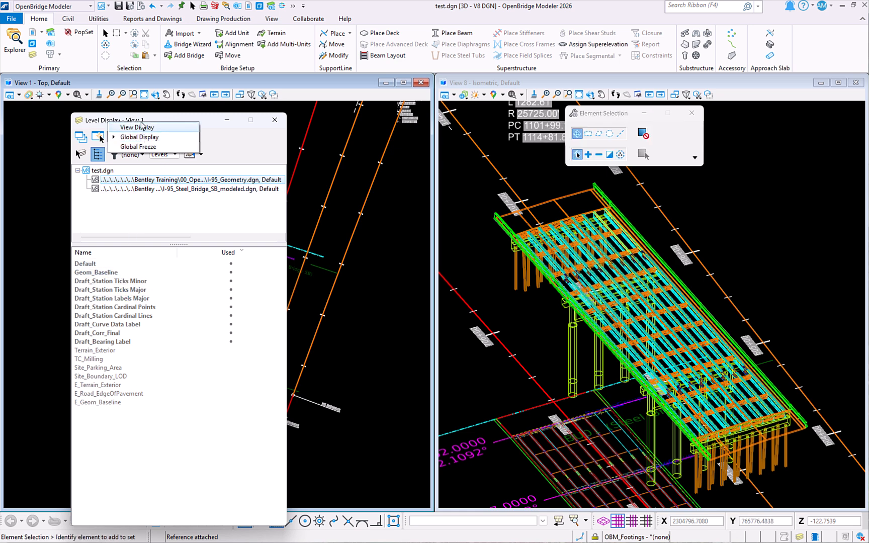
{"action": "left_click", "coordinate": [137, 127]}
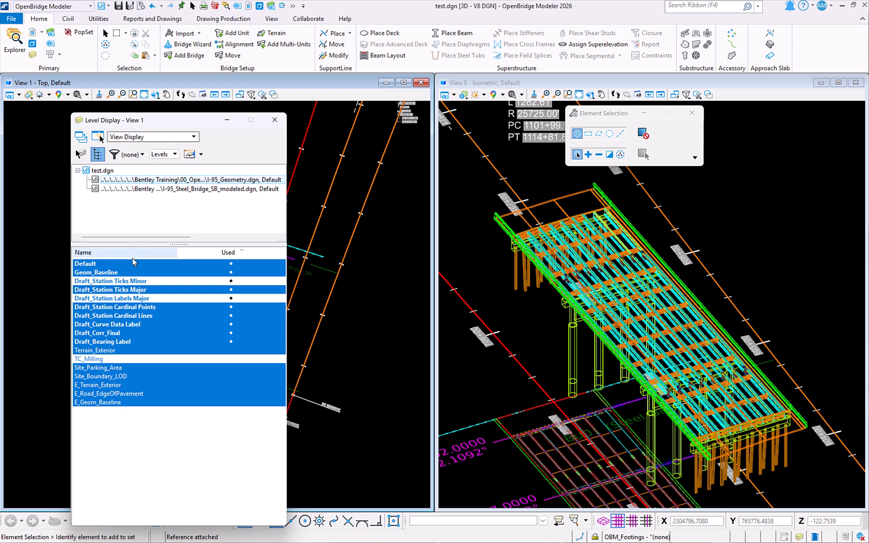
Step: Turn on Draft_Station Ticks Minor and TC_Milling, and turn off Draft_Station Ticks Major, Cardinal Points, Cardinal Lines, Draft_Corr_Final and Draft_Bearing Label
{"action": "left_click", "coordinate": [103, 281]}
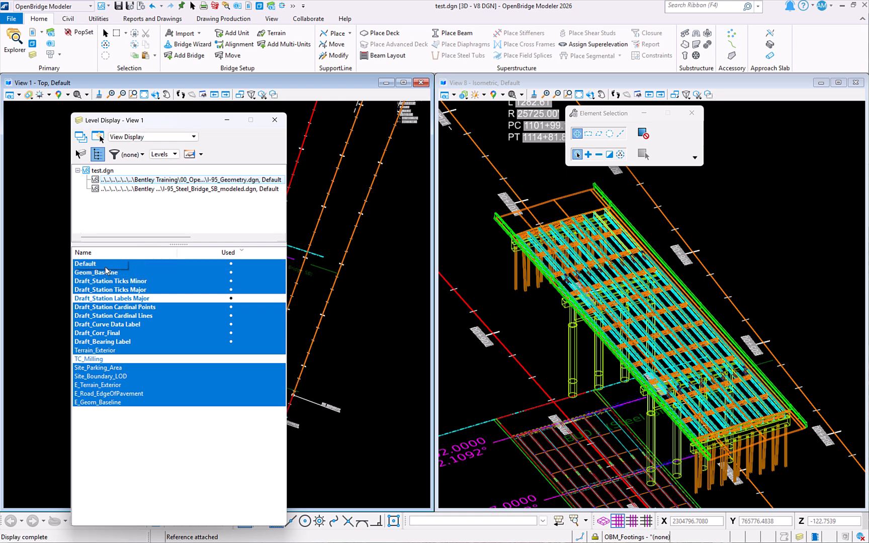
{"action": "left_click_drag", "start_coordinate": [105, 292], "coordinate": [117, 307]}
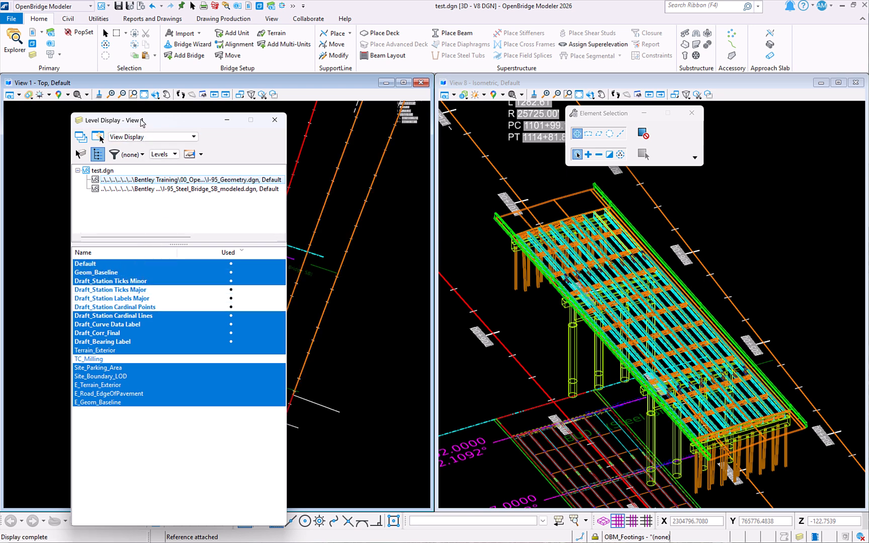
{"action": "left_click_drag", "start_coordinate": [157, 121], "coordinate": [429, 121]}
{"action": "left_click", "coordinate": [385, 342]}
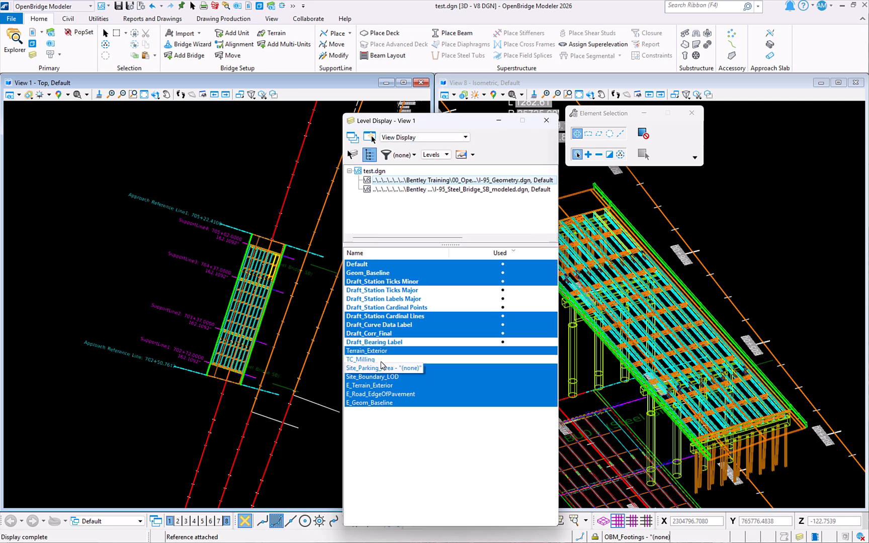
{"action": "left_click", "coordinate": [375, 360]}
{"action": "left_click", "coordinate": [376, 334]}
{"action": "left_click", "coordinate": [375, 317]}
Step: Turn on the Draft_Station Ticks Major, Cardinal Points, Labels Major and Cardinal Lines levels in View 1
{"action": "left_click", "coordinate": [374, 291]}
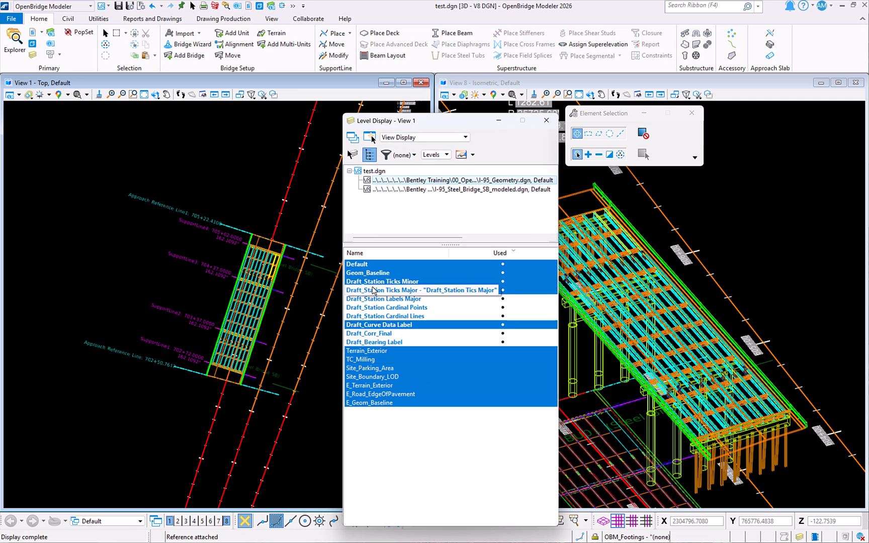
{"action": "left_click", "coordinate": [375, 307]}
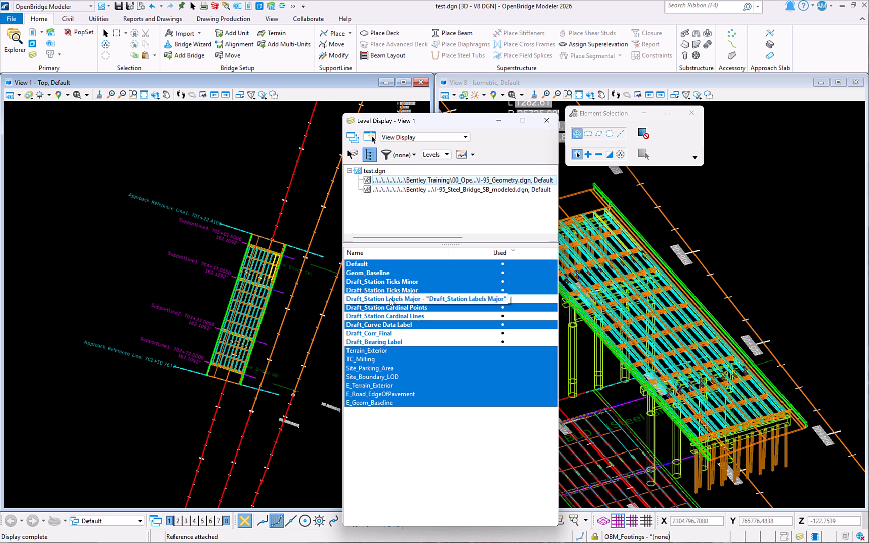
{"action": "left_click", "coordinate": [475, 300]}
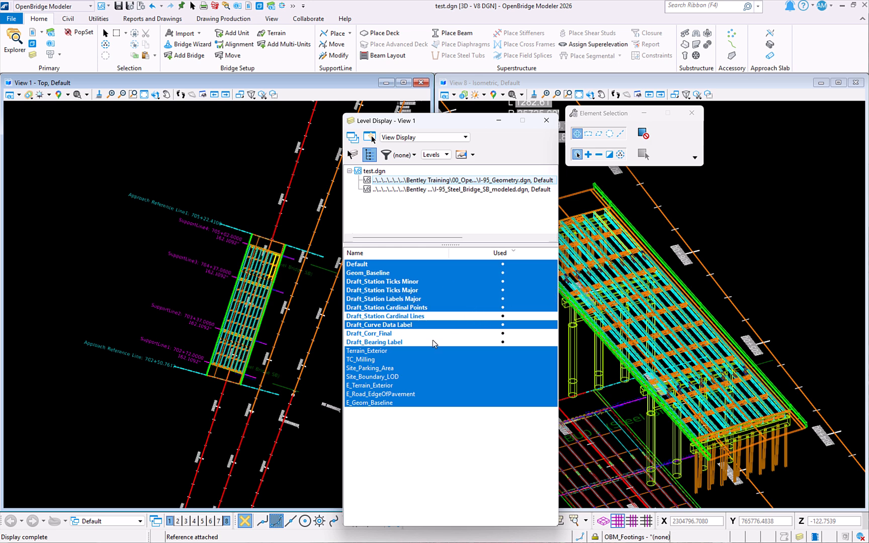
{"action": "left_click", "coordinate": [407, 317]}
Step: Turn off Terrain_Exterior, Draft_Station Cardinal Lines, Draft_Station Labels Major, Draft_Station Ticks Major and Geom_Baseline in View 1
{"action": "left_click", "coordinate": [396, 350]}
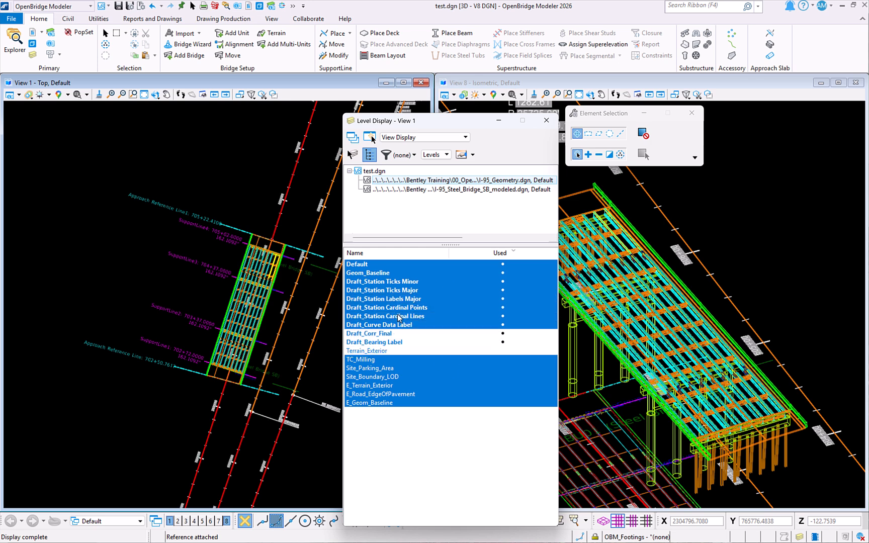
{"action": "left_click", "coordinate": [397, 316]}
{"action": "left_click", "coordinate": [397, 300]}
{"action": "left_click", "coordinate": [395, 290]}
{"action": "left_click", "coordinate": [393, 275]}
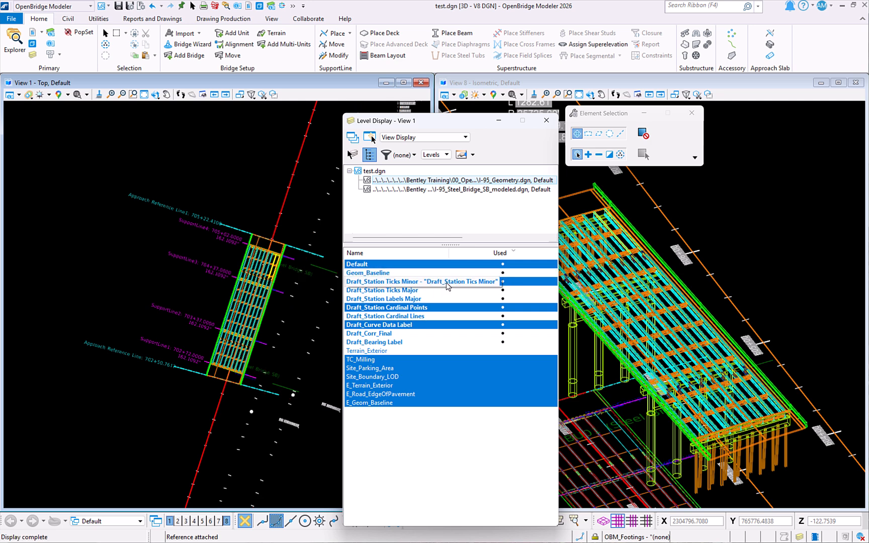
Step: Turn on all levels of the I-95_Geometry.dgn reference in View 1, and turn them all off again
{"action": "right_click", "coordinate": [435, 319]}
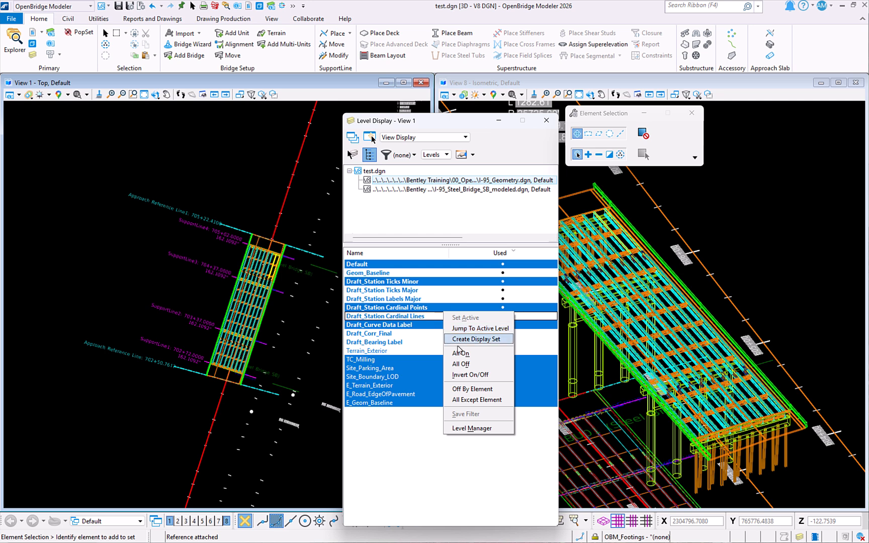
{"action": "key", "text": "Escape"}
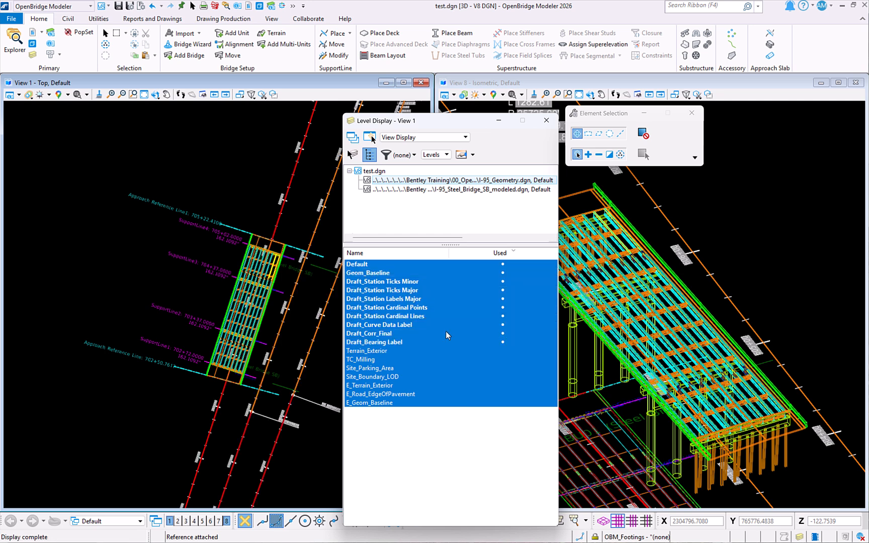
{"action": "right_click", "coordinate": [446, 331]}
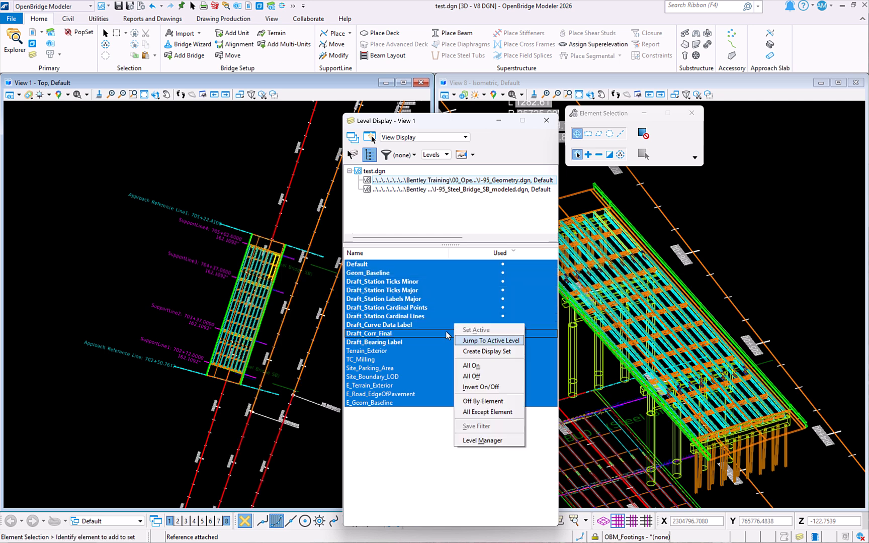
{"action": "left_click", "coordinate": [463, 376]}
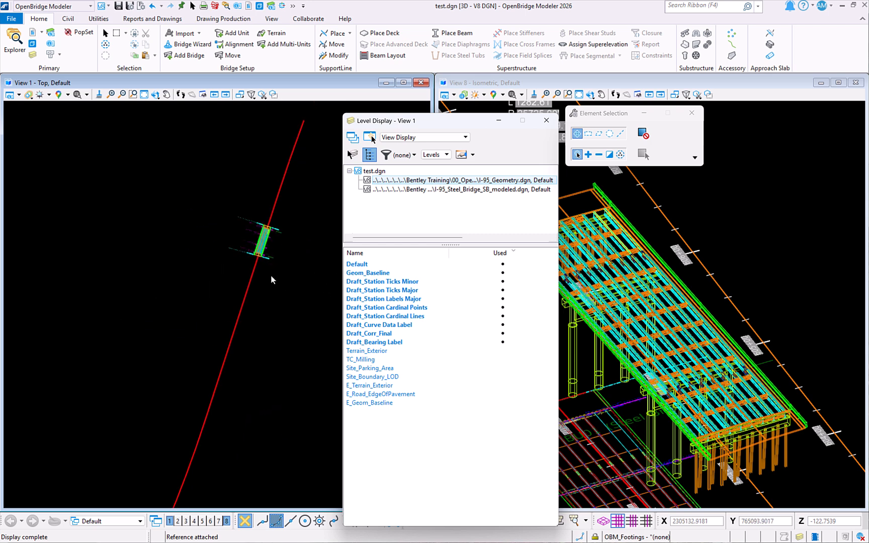
Step: Turn on all levels of the I-95_Geometry.dgn reference in View 1
{"action": "scroll", "coordinate": [271, 275], "scroll_direction": "up", "scroll_amount": 2}
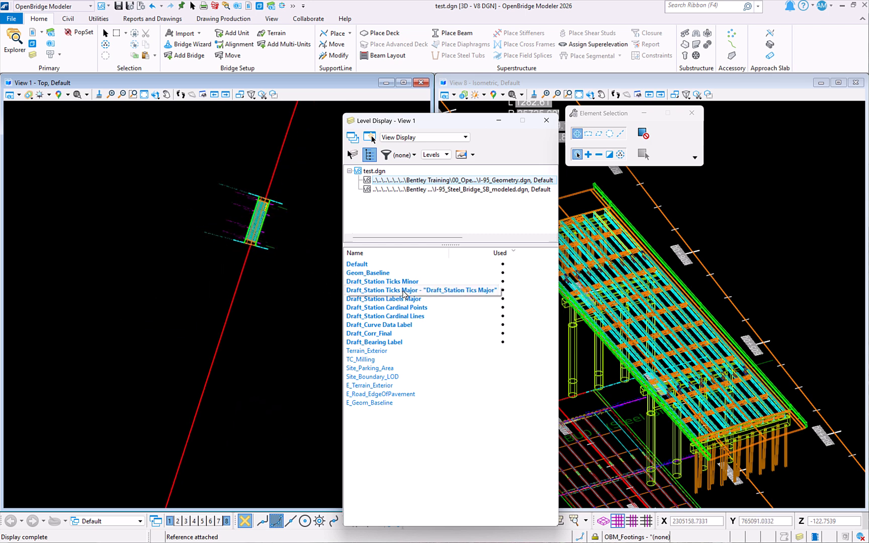
{"action": "right_click", "coordinate": [404, 294]}
{"action": "left_click", "coordinate": [427, 330]}
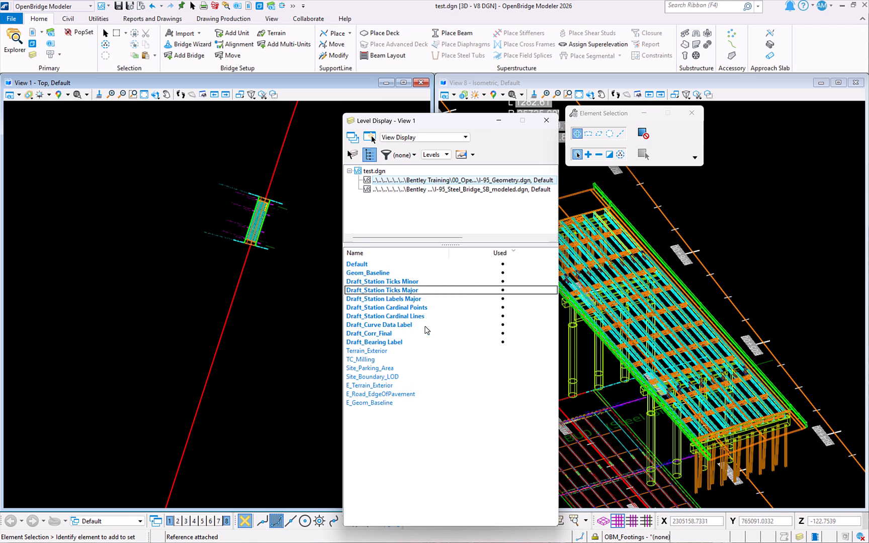
Step: Turn off levels OBM_SupportLines through OBM_D_Deck_Outline of the I-95_Steel_Bridge_SB_modeled.dgn reference in View 1
{"action": "left_click", "coordinate": [459, 191]}
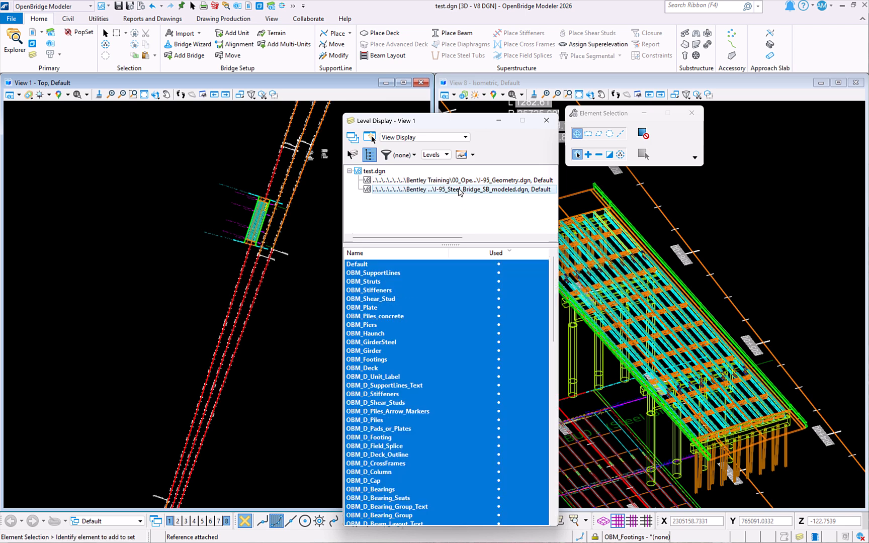
{"action": "scroll", "coordinate": [486, 346], "scroll_direction": "down", "scroll_amount": 6}
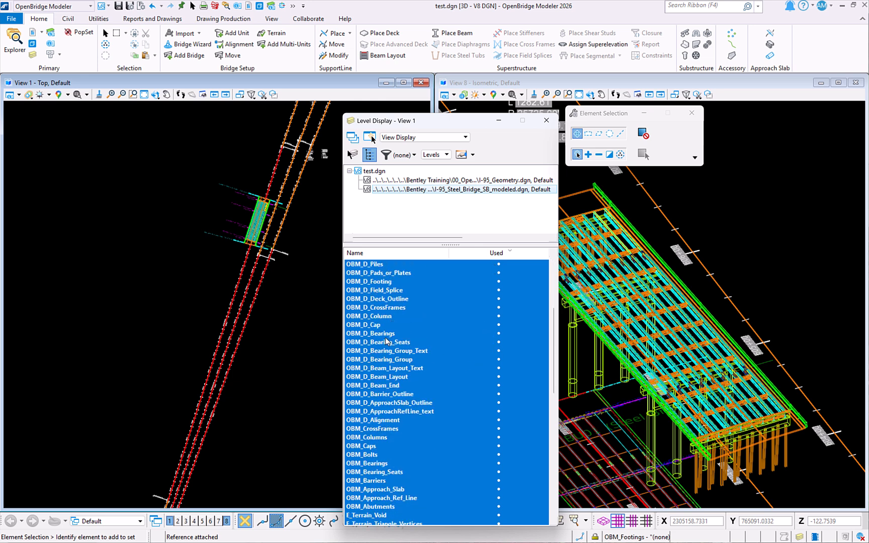
{"action": "scroll", "coordinate": [420, 355], "scroll_direction": "up", "scroll_amount": 6}
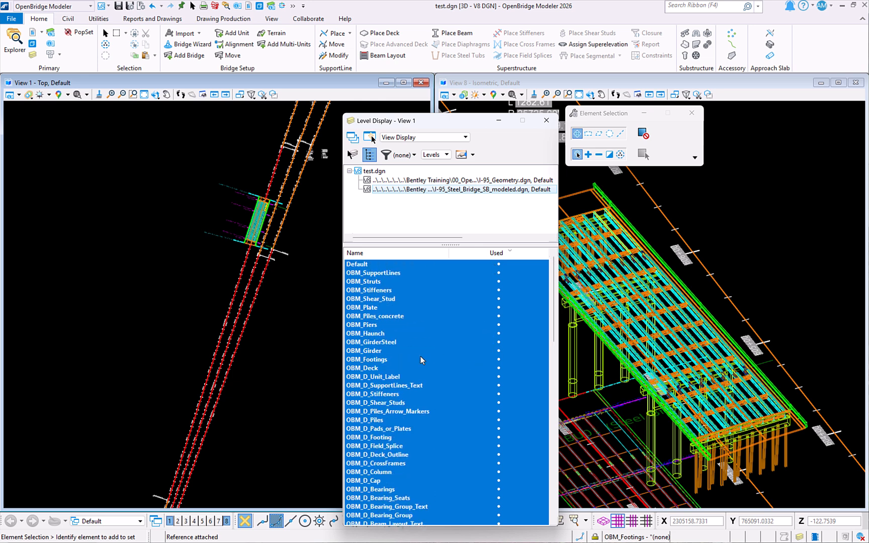
{"action": "left_click", "coordinate": [365, 275]}
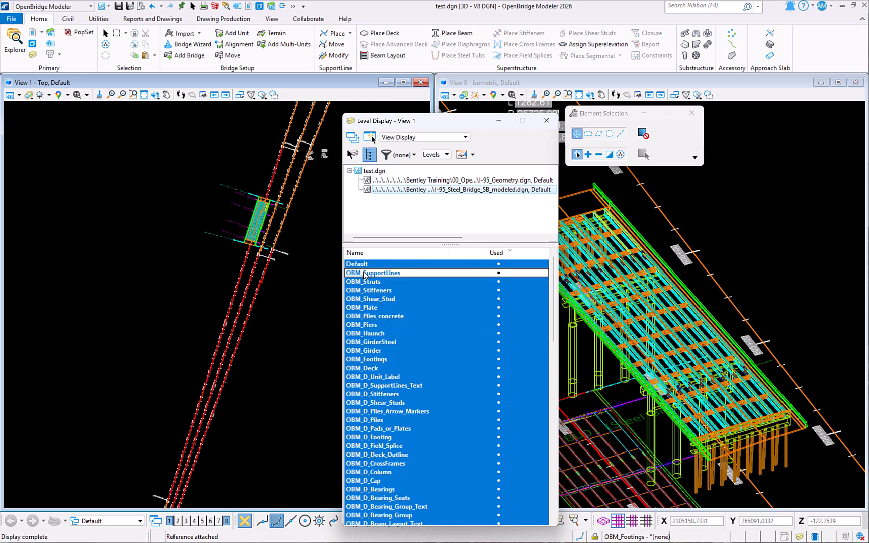
{"action": "left_click", "coordinate": [378, 453], "text": "shift"}
{"action": "scroll", "coordinate": [470, 383], "scroll_direction": "down", "scroll_amount": 1}
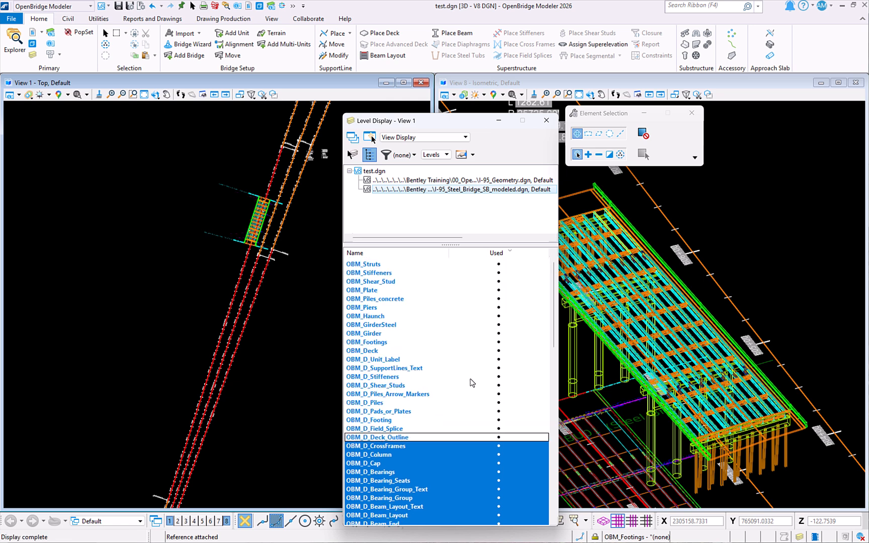
{"action": "scroll", "coordinate": [431, 355], "scroll_direction": "up", "scroll_amount": 1}
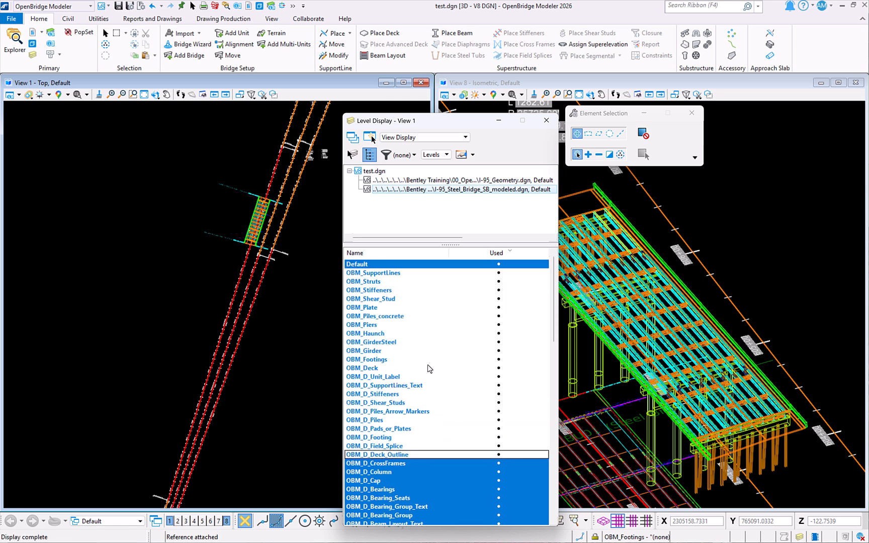
Step: Turn on all levels of the I-95_Steel_Bridge_SB_modeled.dgn reference in View 1
{"action": "left_click", "coordinate": [364, 266]}
{"action": "right_click", "coordinate": [365, 265]}
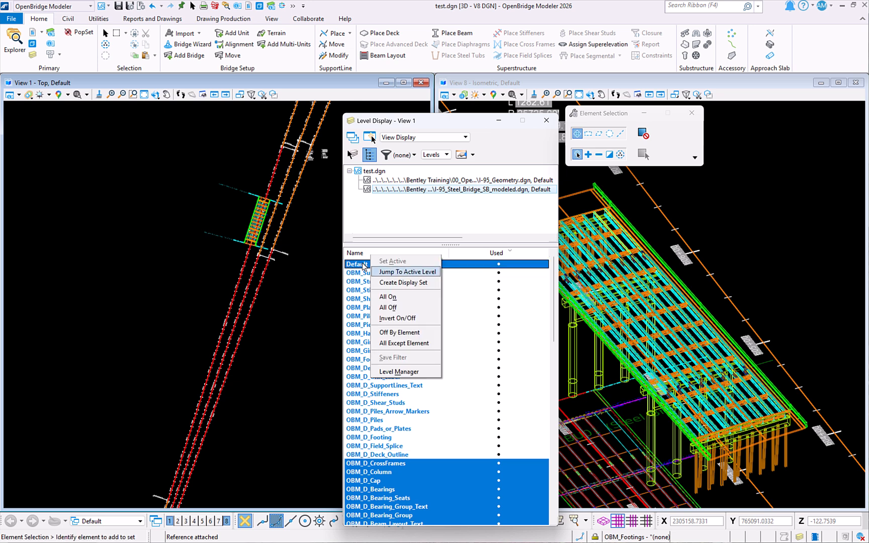
{"action": "left_click", "coordinate": [388, 297]}
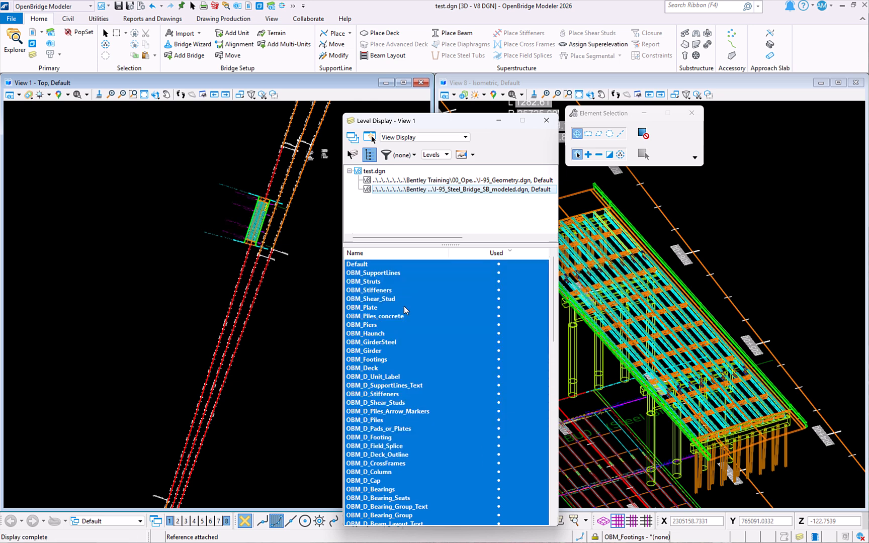
{"action": "scroll", "coordinate": [443, 343], "scroll_direction": "down", "scroll_amount": 1}
{"action": "scroll", "coordinate": [448, 345], "scroll_direction": "up", "scroll_amount": 1}
{"action": "right_click", "coordinate": [422, 341]}
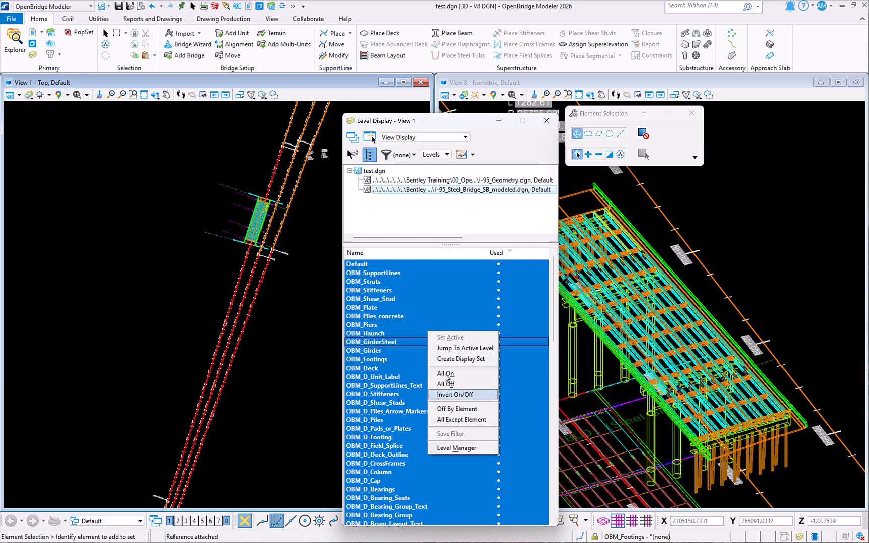
Step: For I-95_Geometry.dgn in View 1, turn off Draft_Station Ticks Minor, Draft_Station Cardinal Points, Draft_Station Cardinal Lines, Draft_Curve Data Label and Draft_Corr_Final
{"action": "left_click", "coordinate": [408, 183]}
{"action": "left_click", "coordinate": [407, 183]}
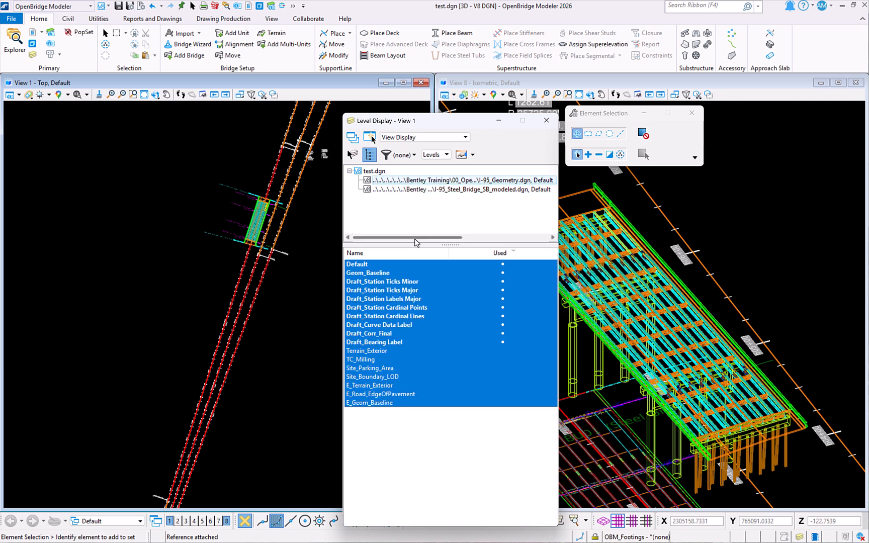
{"action": "left_click", "coordinate": [466, 139]}
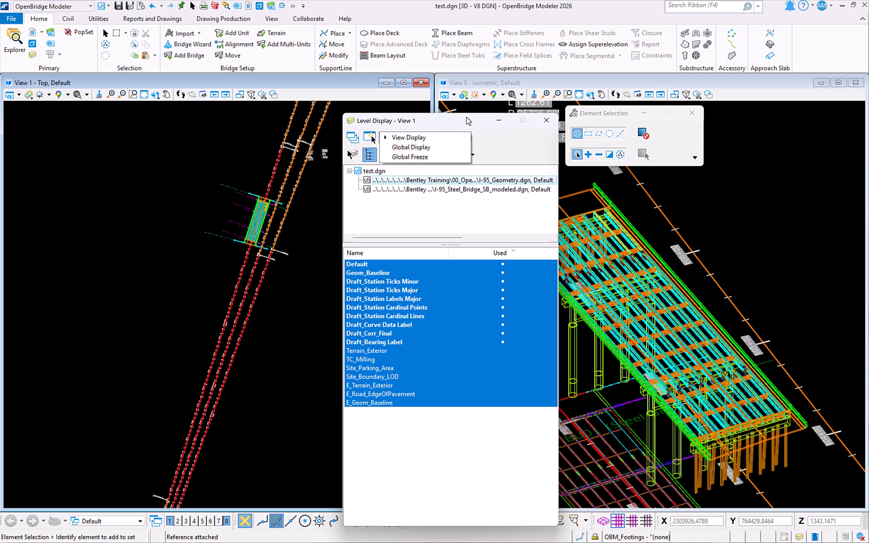
{"action": "left_click", "coordinate": [466, 116]}
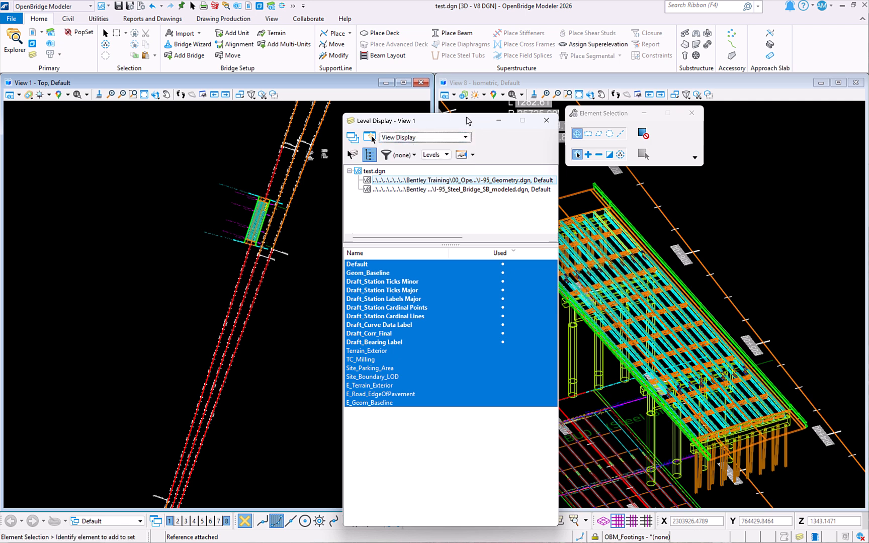
{"action": "left_click", "coordinate": [354, 140]}
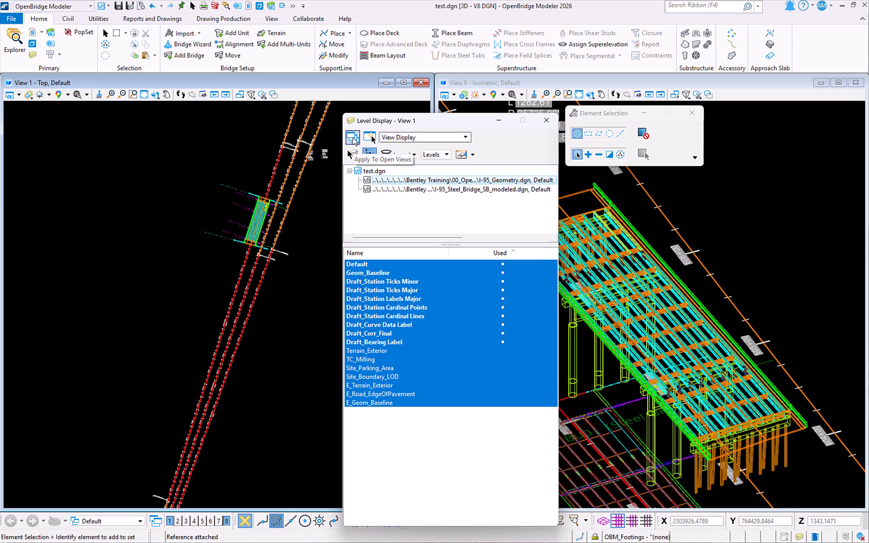
{"action": "left_click", "coordinate": [395, 280]}
{"action": "left_click_drag", "start_coordinate": [393, 311], "coordinate": [395, 316]}
{"action": "left_click_drag", "start_coordinate": [394, 325], "coordinate": [394, 332]}
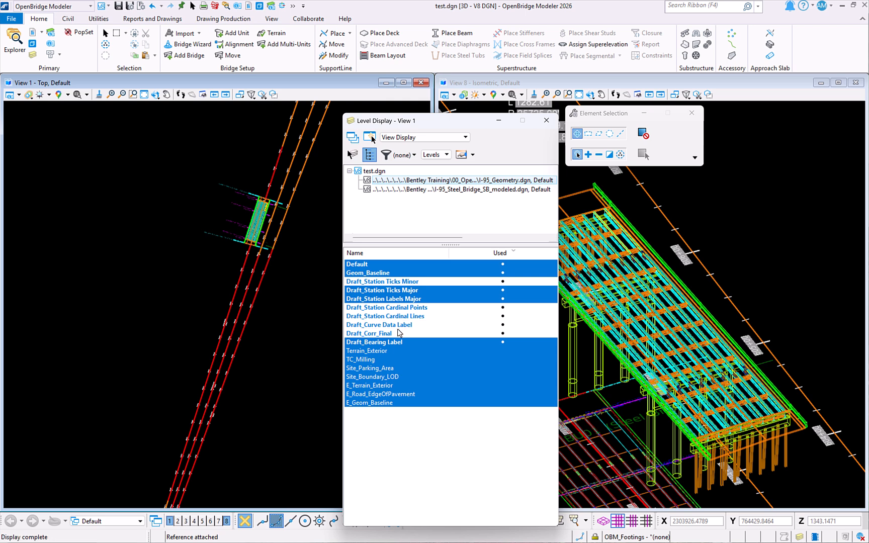
Step: Turn off Geom_Baseline, Default and Draft_Station Labels Major in View 1, and apply its level display to all open views
{"action": "left_click", "coordinate": [376, 273]}
{"action": "left_click", "coordinate": [372, 265]}
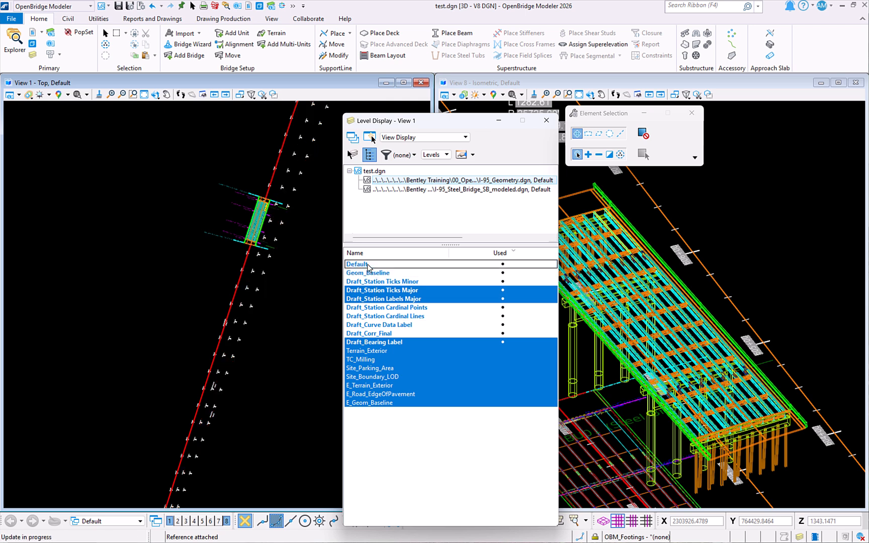
{"action": "left_click", "coordinate": [382, 301]}
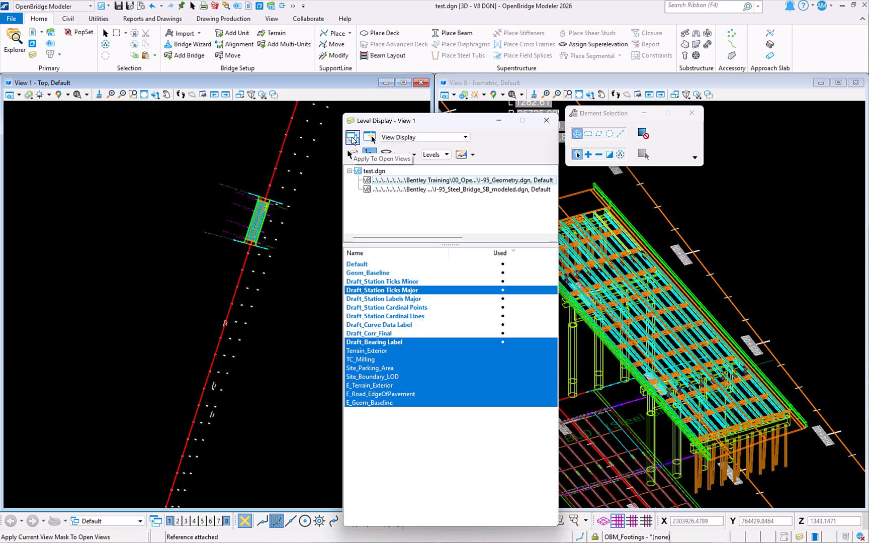
{"action": "left_click", "coordinate": [353, 138]}
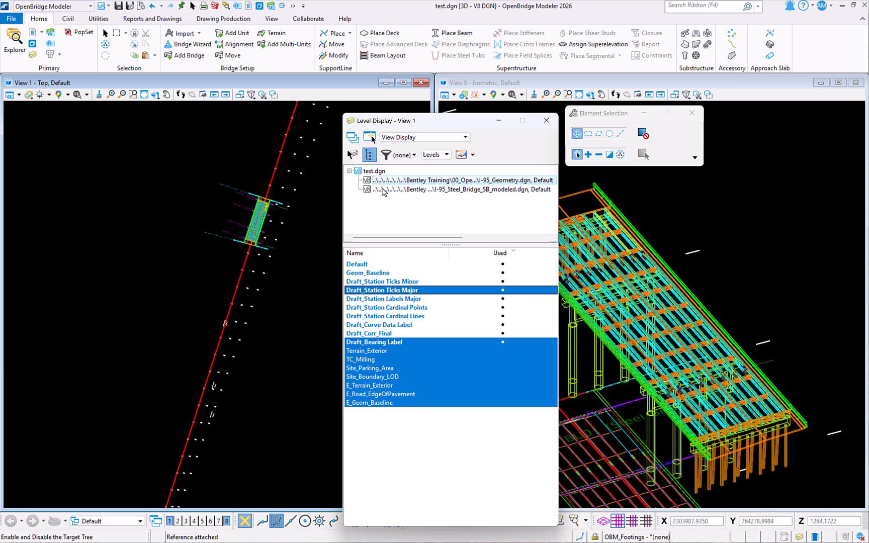
Step: Turn on all levels of I-95_Geometry.dgn in View 1 and apply that level display to all open views
{"action": "left_click", "coordinate": [369, 265]}
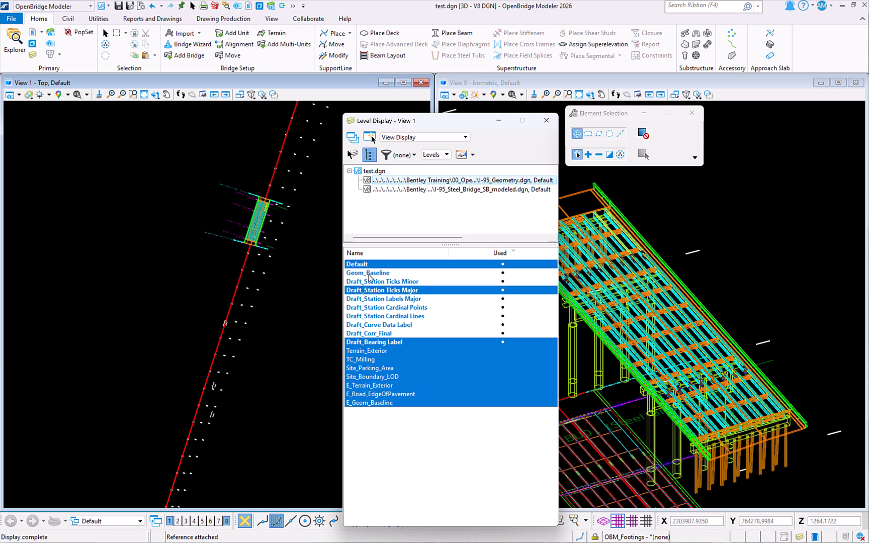
{"action": "right_click", "coordinate": [381, 281]}
{"action": "left_click", "coordinate": [404, 319]}
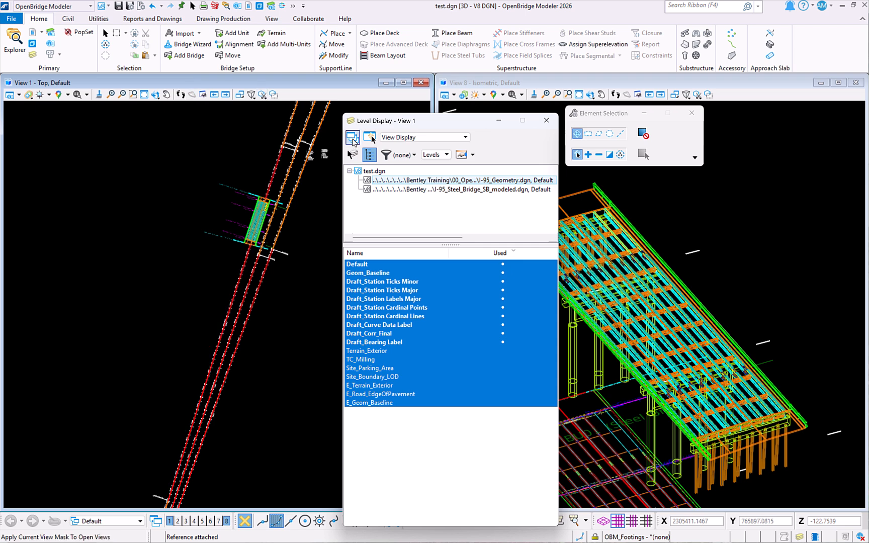
{"action": "left_click", "coordinate": [354, 138]}
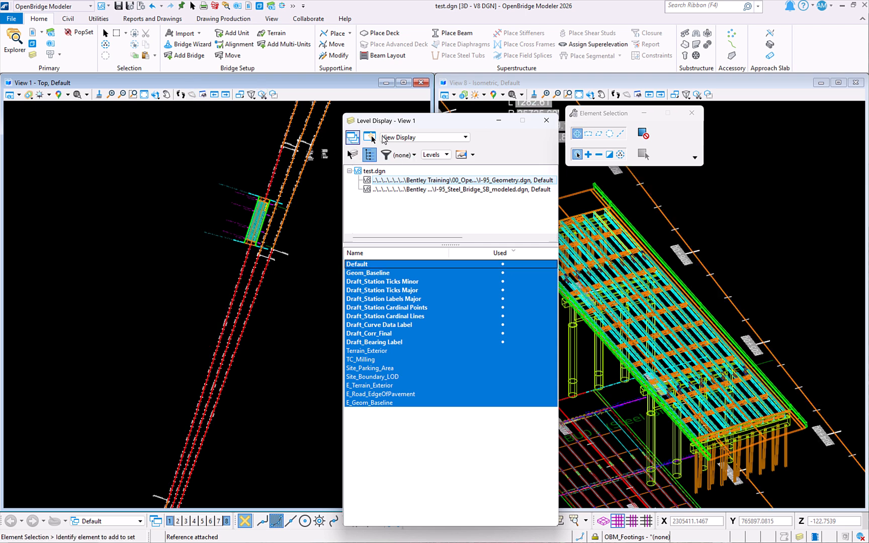
Step: Turn off levels Draft_Station Ticks Minor through Terrain_Exterior of I-95_Geometry.dgn in View 8, and apply the level display to all open views
{"action": "left_click", "coordinate": [522, 84]}
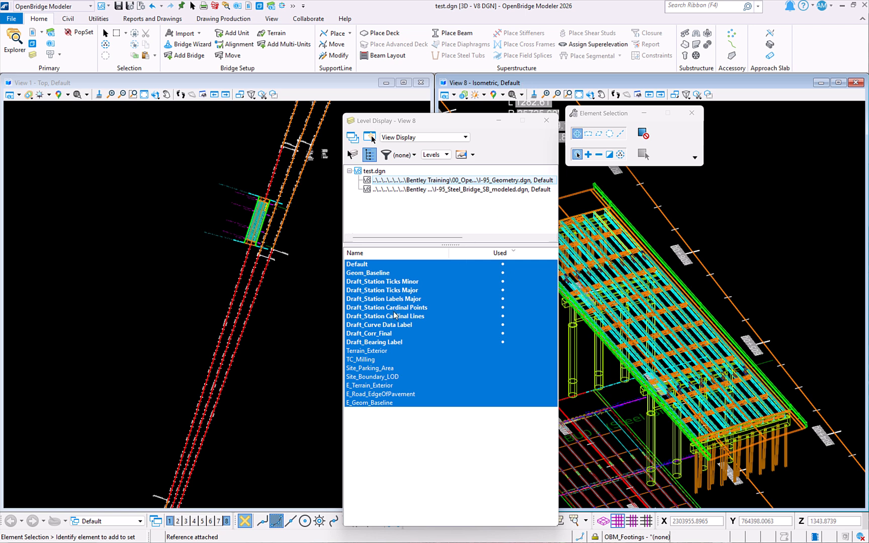
{"action": "left_click_drag", "start_coordinate": [385, 282], "coordinate": [388, 350]}
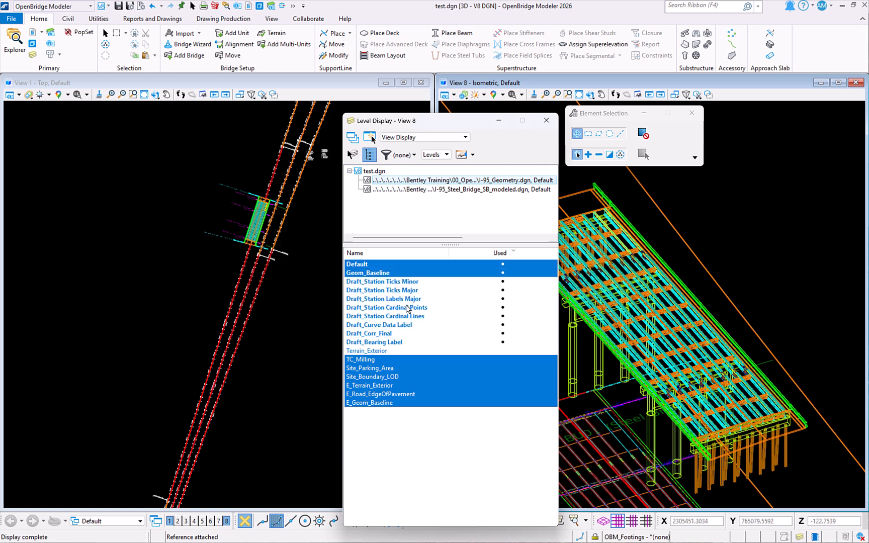
{"action": "left_click", "coordinate": [354, 138]}
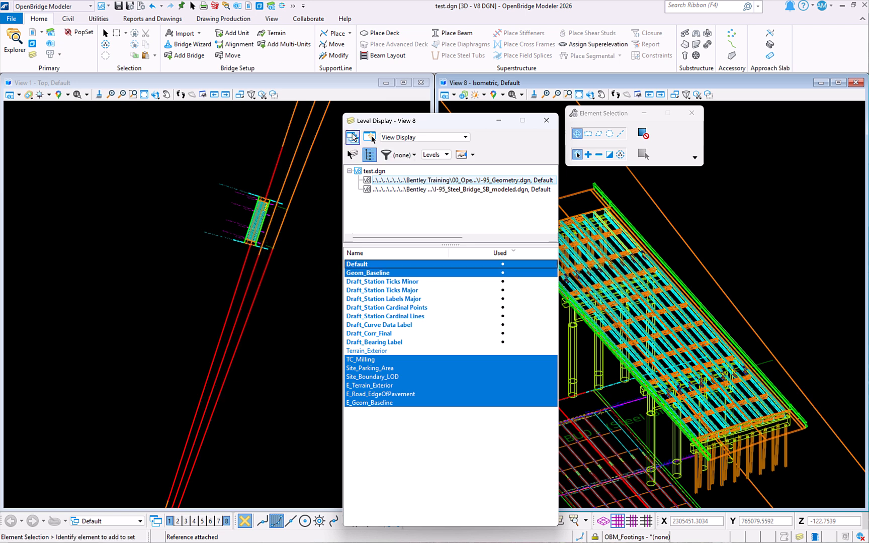
Step: Turn on all I-95_Geometry.dgn levels in View 8, apply this to all open views, and close Level Display
{"action": "right_click", "coordinate": [449, 280]}
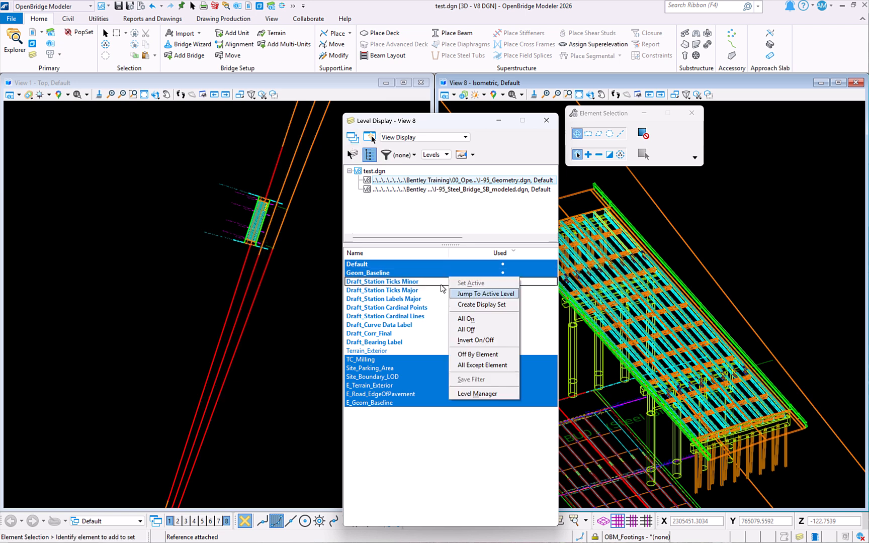
{"action": "left_click", "coordinate": [466, 319]}
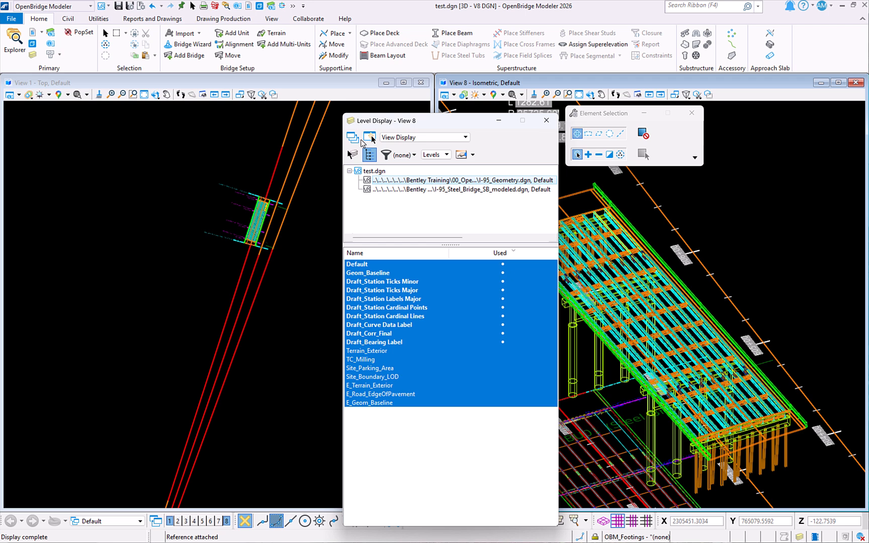
{"action": "left_click", "coordinate": [360, 140]}
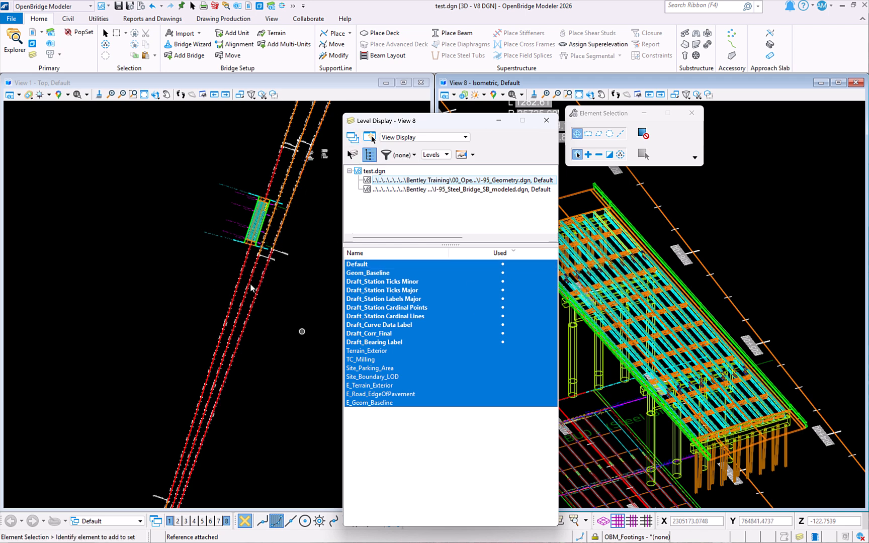
{"action": "left_click", "coordinate": [547, 121]}
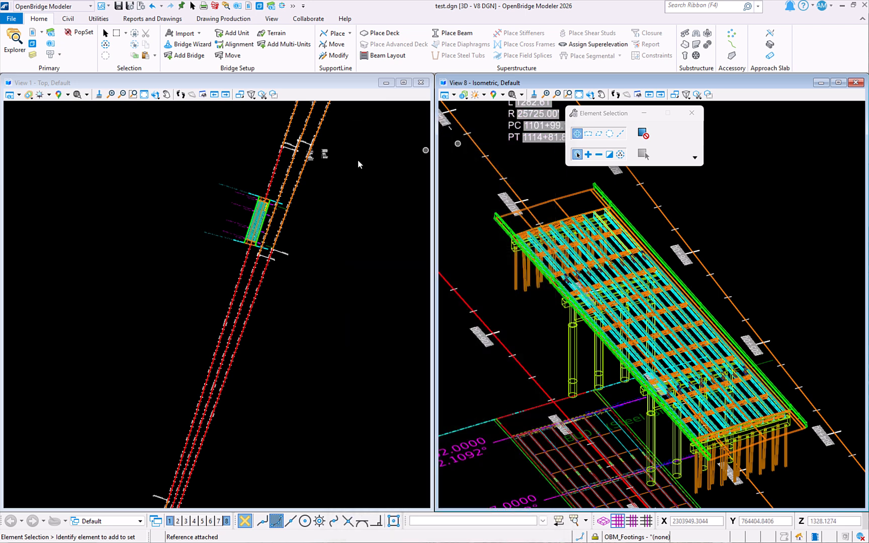
Step: Open Properties and undock it as a floating window over the middle of the two views
{"action": "left_click", "coordinate": [58, 96]}
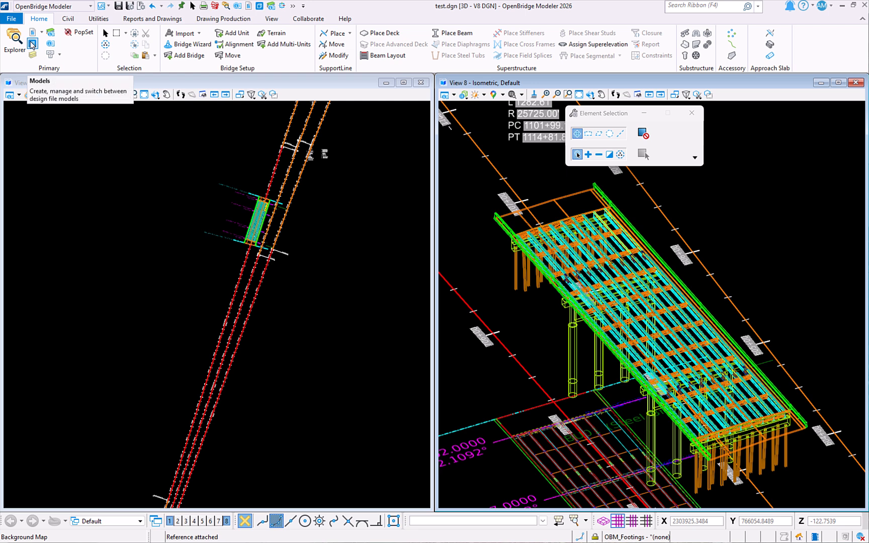
{"action": "left_click", "coordinate": [50, 43]}
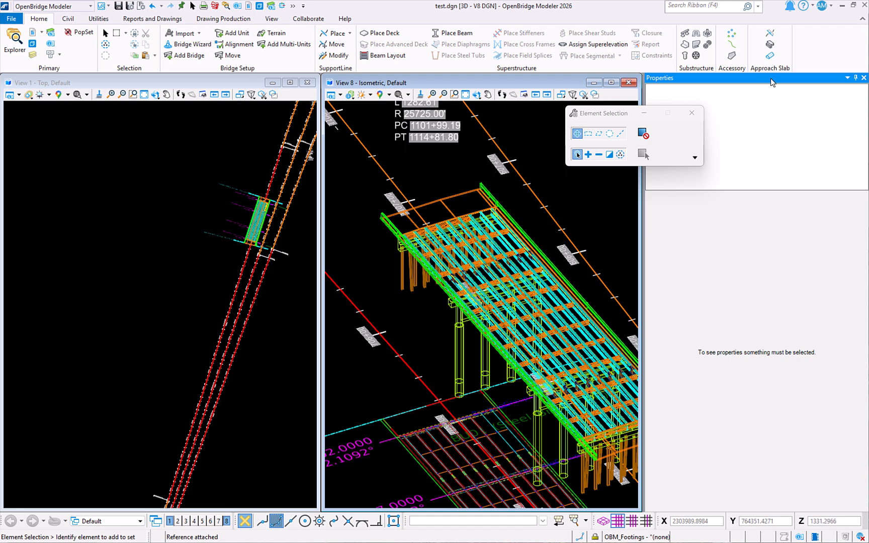
{"action": "left_click_drag", "start_coordinate": [771, 78], "coordinate": [358, 98]}
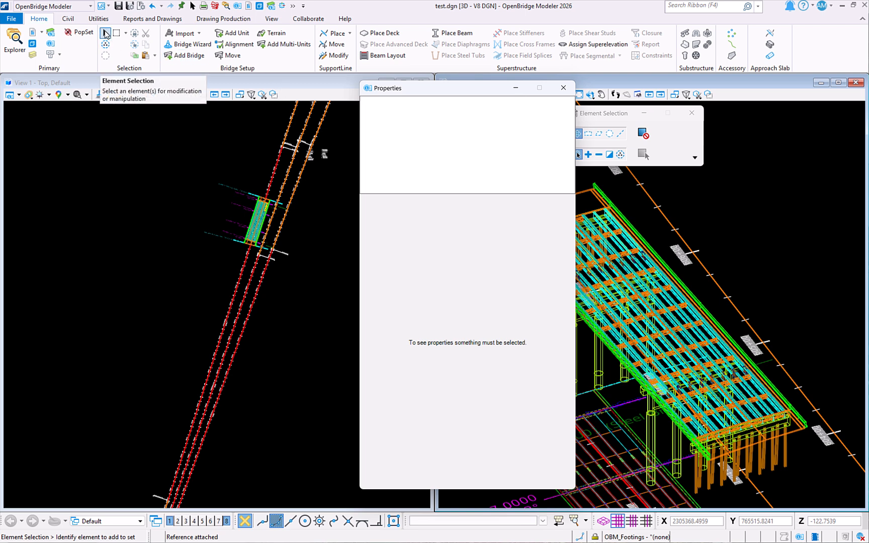
Step: Select the I-95 NB Proposed alignment in View 1 with Element Selection to inspect its properties
{"action": "left_click", "coordinate": [106, 33]}
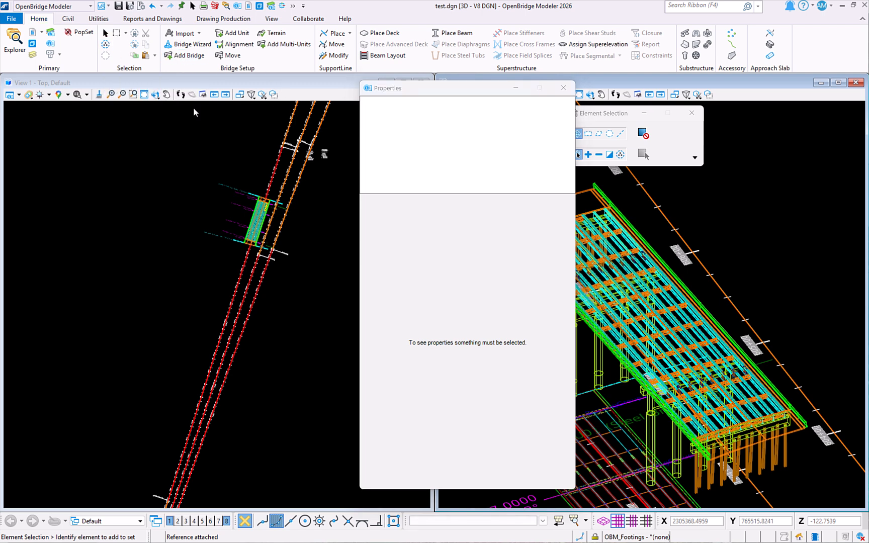
{"action": "left_click", "coordinate": [304, 169]}
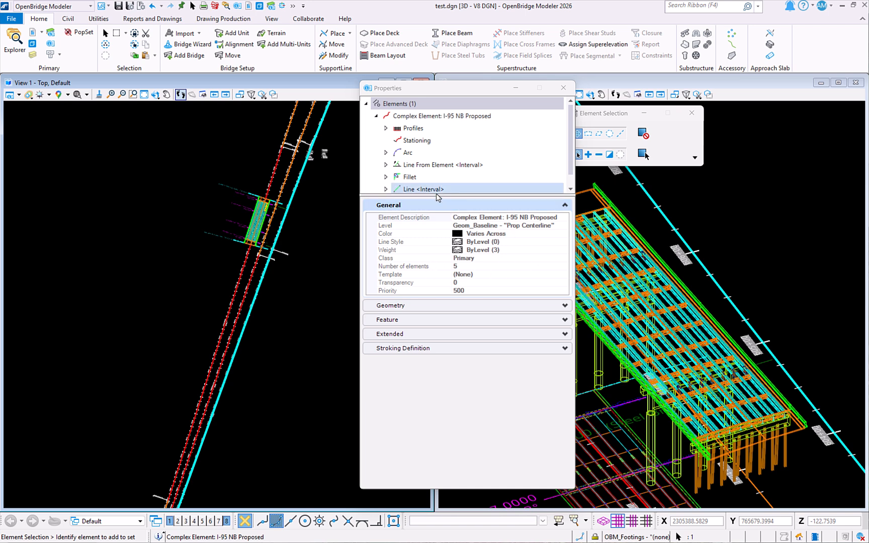
{"action": "left_click", "coordinate": [105, 36]}
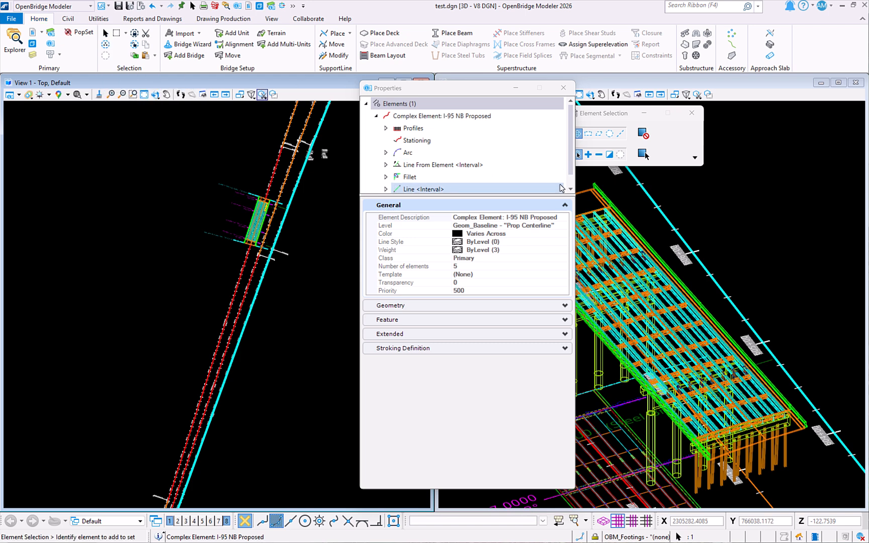
Step: Select the short barrier at the far end of the steel bridge in View 8 and expand its Barrier and Solid properties for inspection
{"action": "left_click", "coordinate": [604, 193]}
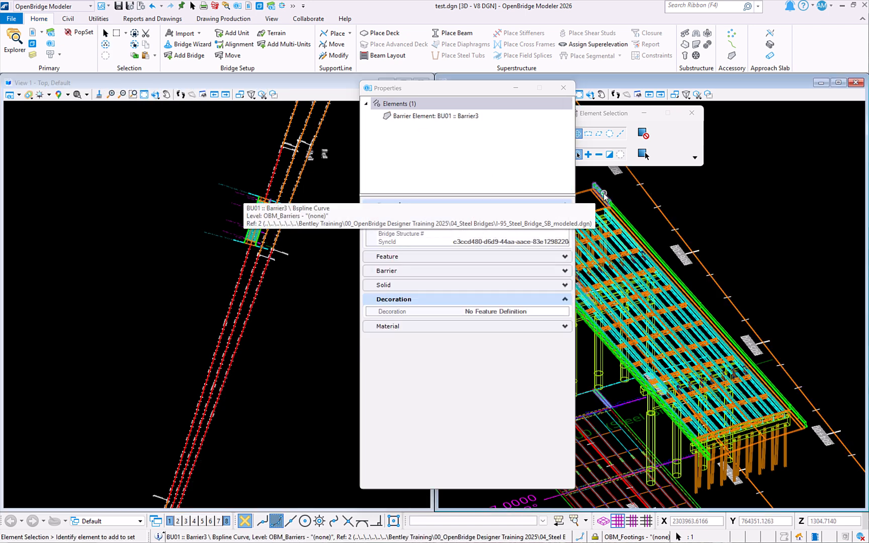
{"action": "left_click", "coordinate": [418, 116]}
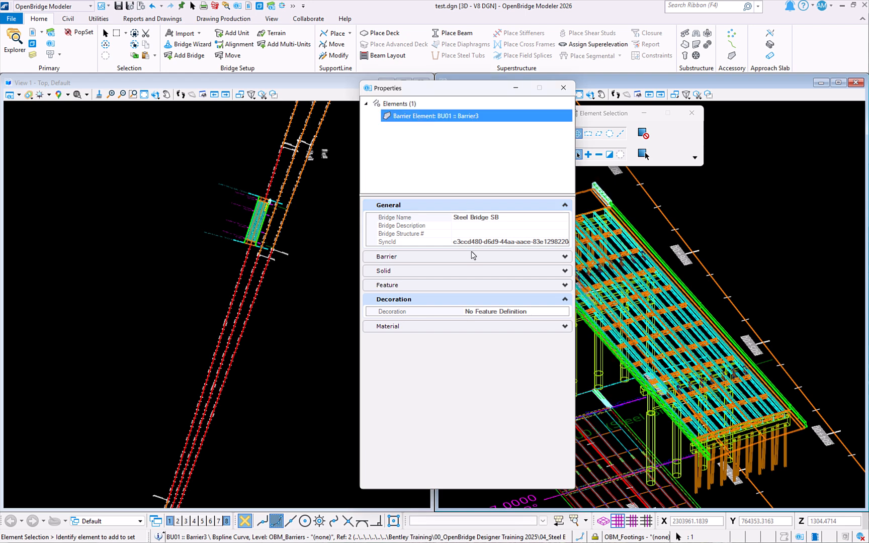
{"action": "left_click", "coordinate": [566, 257]}
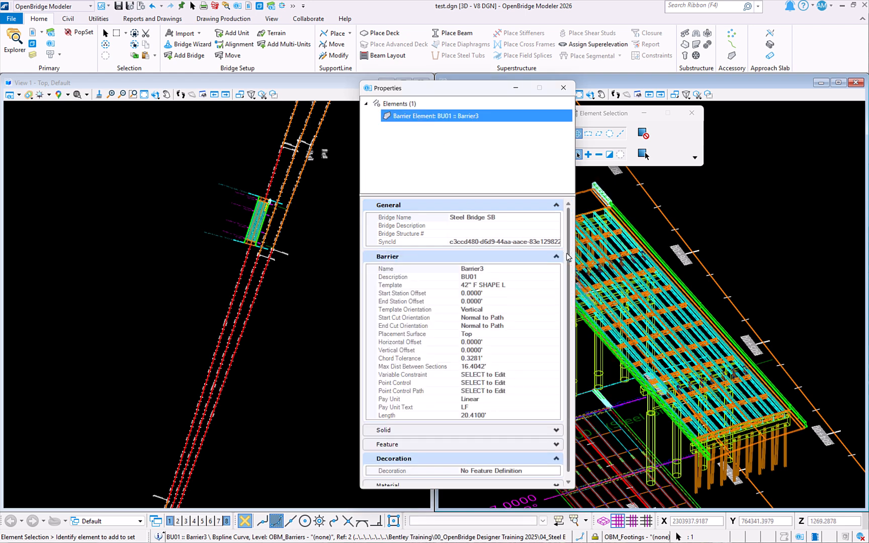
{"action": "left_click", "coordinate": [557, 257]}
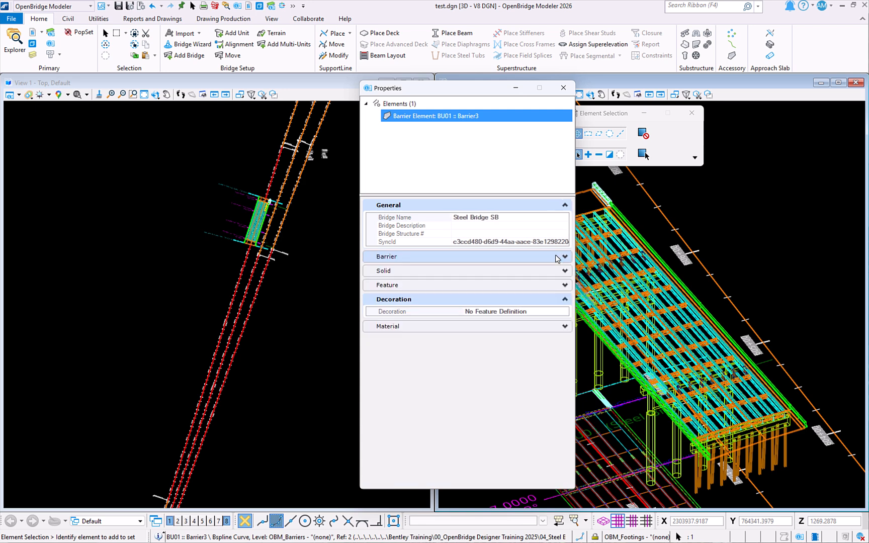
{"action": "left_click", "coordinate": [566, 272]}
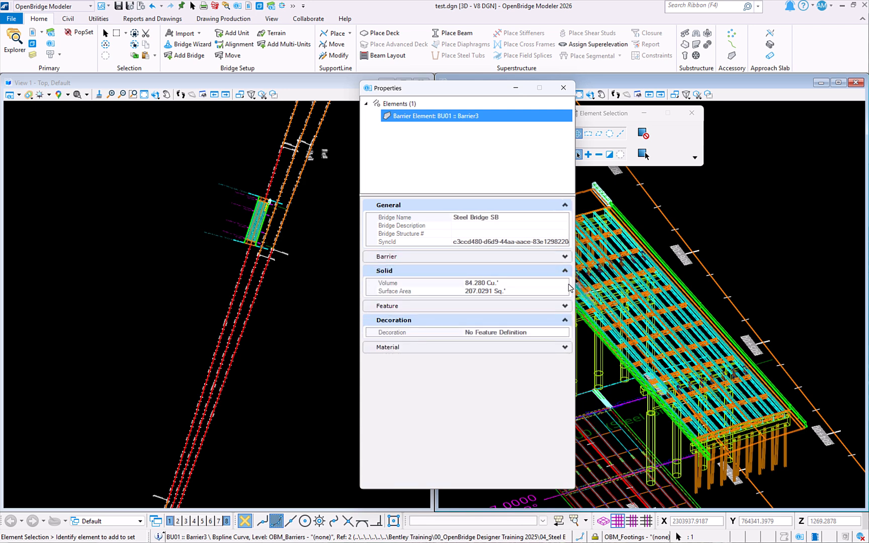
{"action": "left_click", "coordinate": [566, 257]}
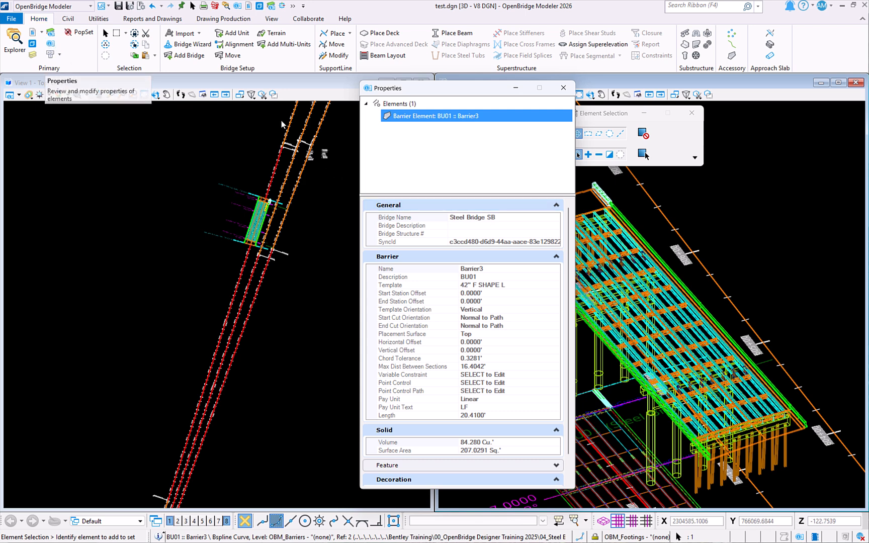
Step: Close the Properties window and make View 1 the active view
{"action": "left_click", "coordinate": [563, 87]}
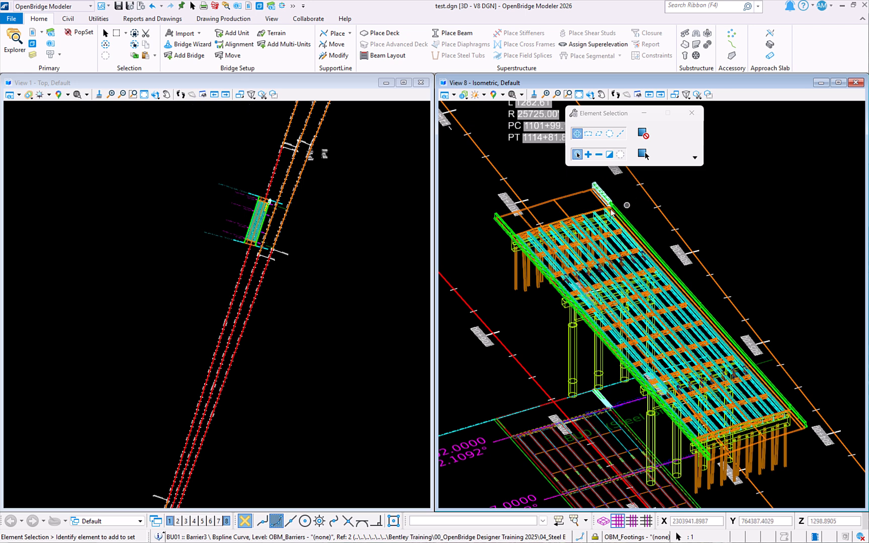
{"action": "left_click", "coordinate": [250, 82]}
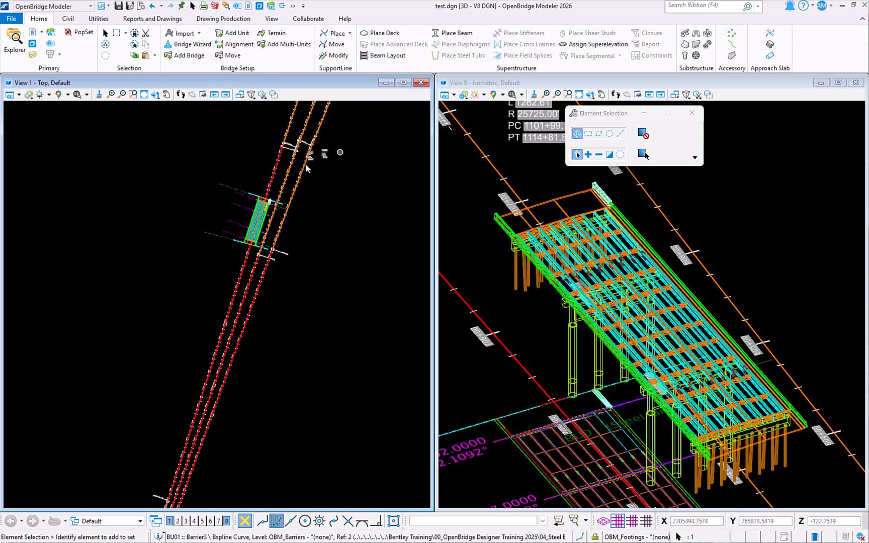